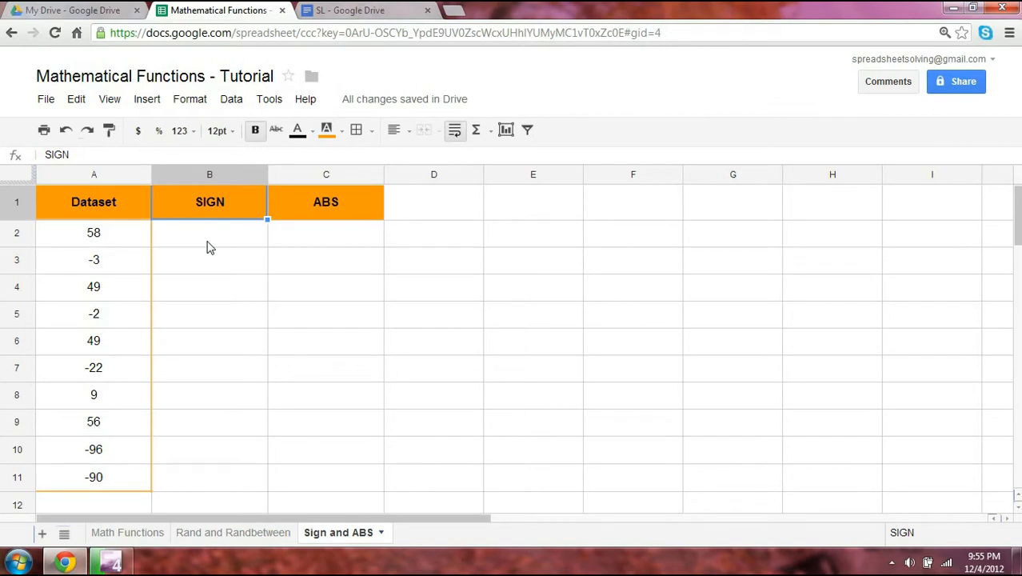
# Enter the formula =SIGN(A2) in cell B2 of the SIGN column
pyautogui.click(206, 247)
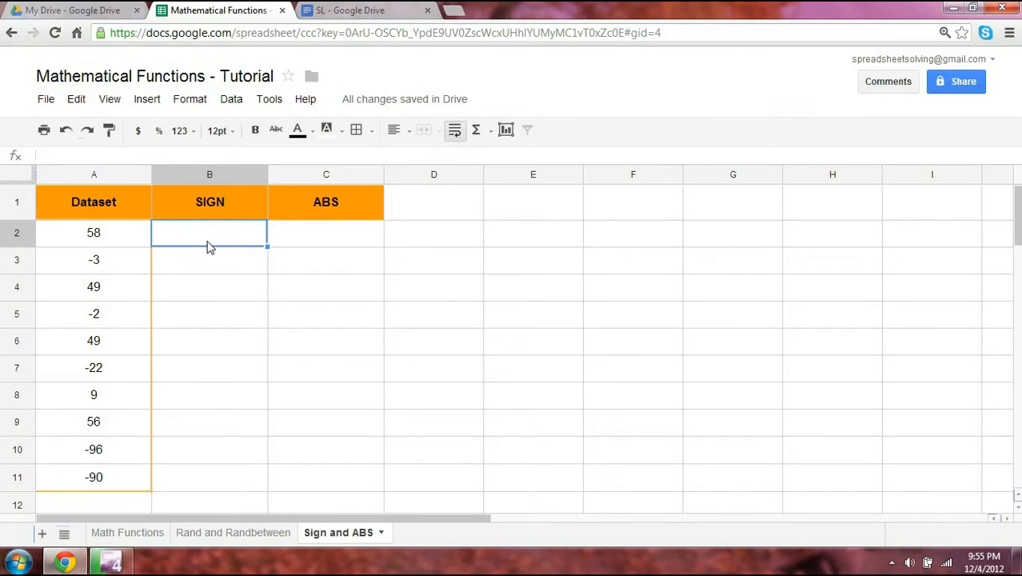
pyautogui.press('Left')
pyautogui.click(206, 247)
pyautogui.write('=SIGN(')
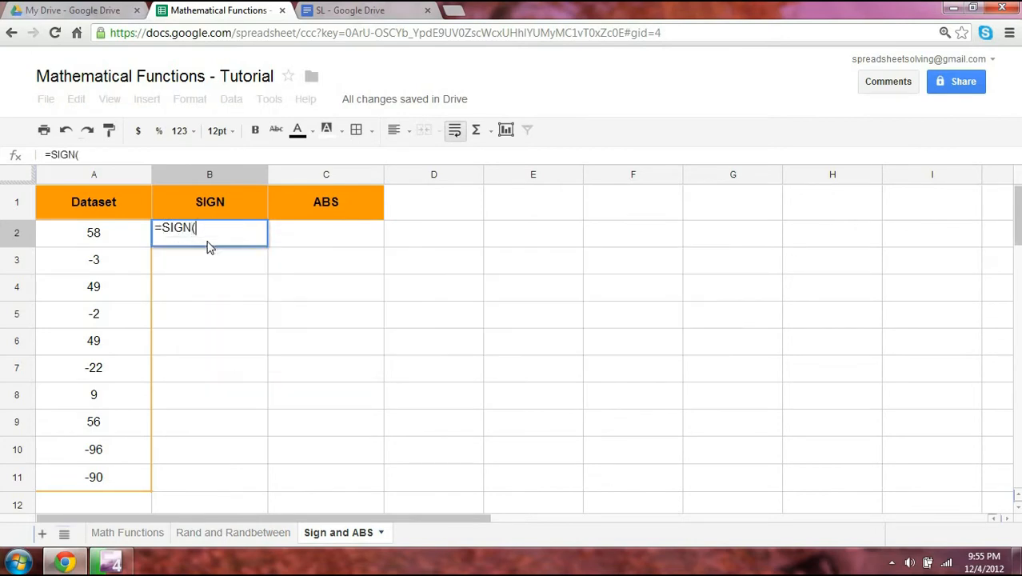
pyautogui.write('A2)')
pyautogui.press('Return')
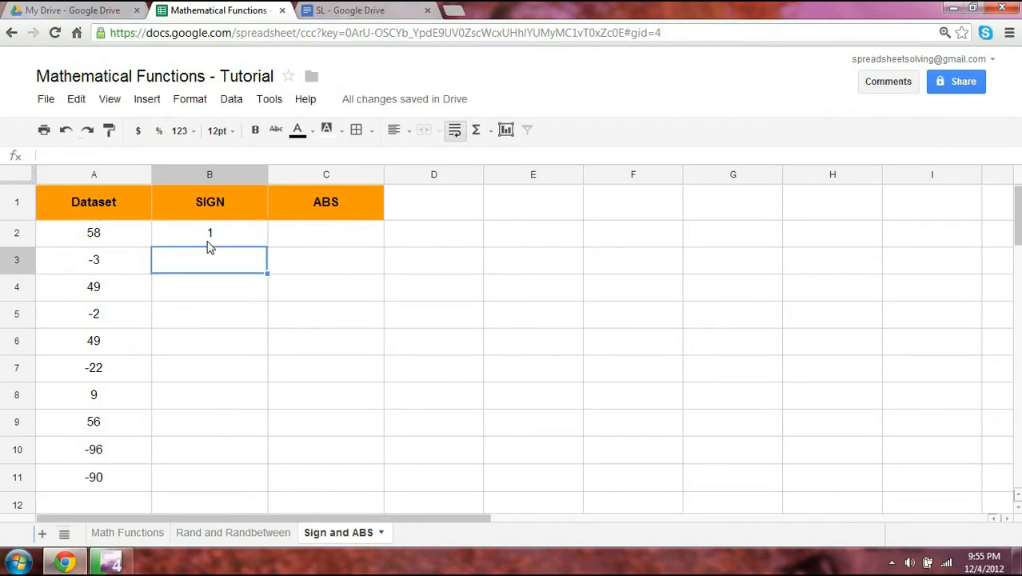
# Copy the SIGN formula from B2 into cell B3
pyautogui.click(210, 240)
pyautogui.hotkey('ctrl', 'c')
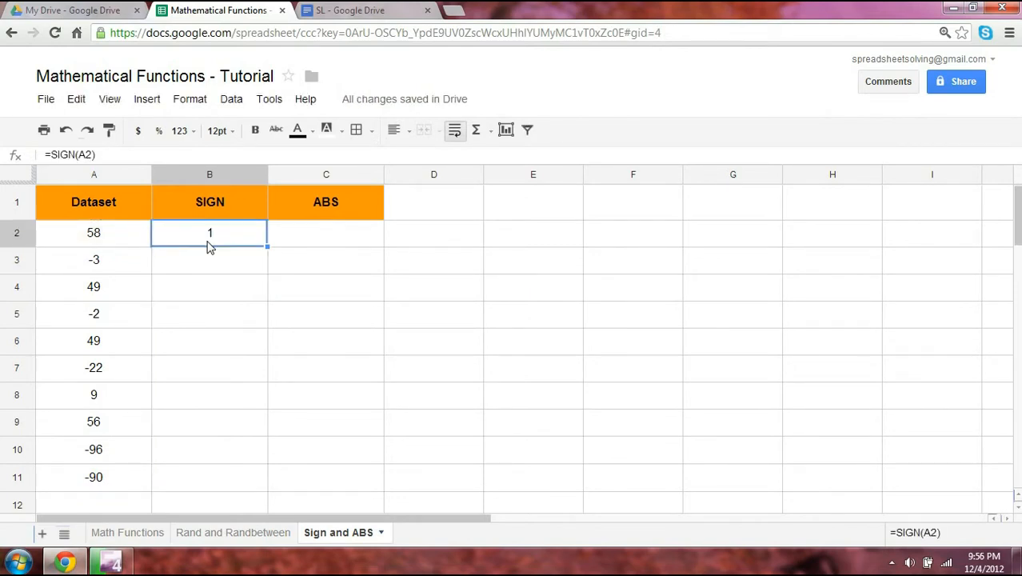
pyautogui.press('Down')
pyautogui.hotkey('ctrl', 'v')
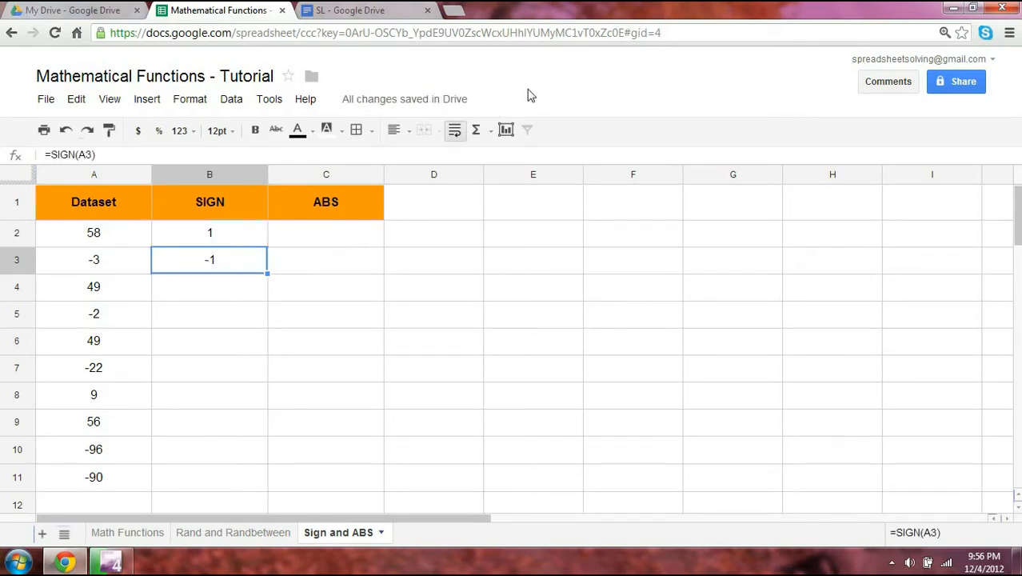
# Copy the SIGN formula from B3 into the range B4:B11
pyautogui.press('Up')
pyautogui.press('Down')
pyautogui.hotkey('ctrl', 'c')
pyautogui.press('Down')
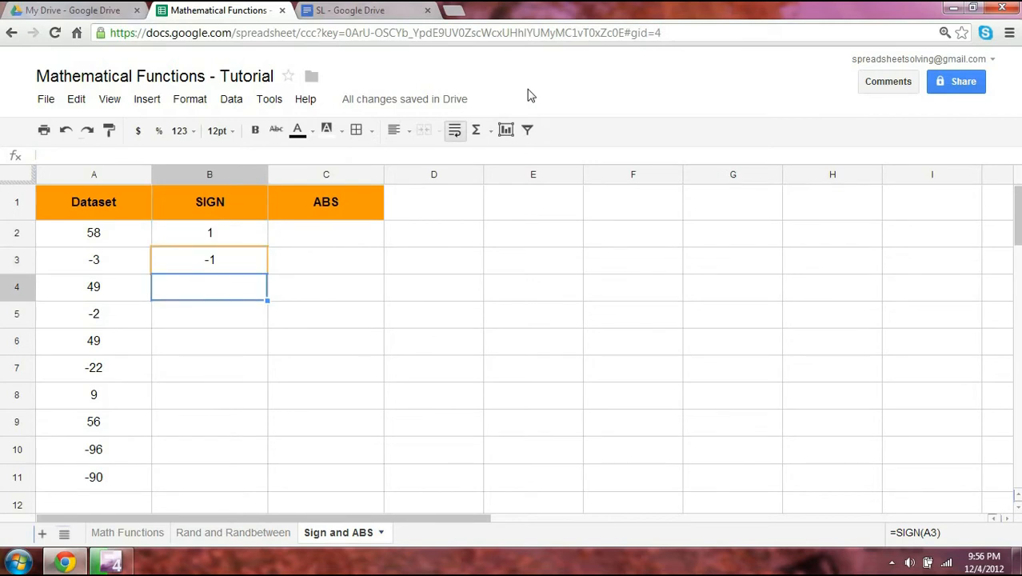
pyautogui.hotkey('shift', 'Down')
pyautogui.hotkey('shift', 'Down')
pyautogui.hotkey('shift', 'Down')
pyautogui.hotkey('shift', 'Down')
pyautogui.hotkey('shift', 'Down')
pyautogui.hotkey('shift', 'Down')
pyautogui.hotkey('shift', 'Down')
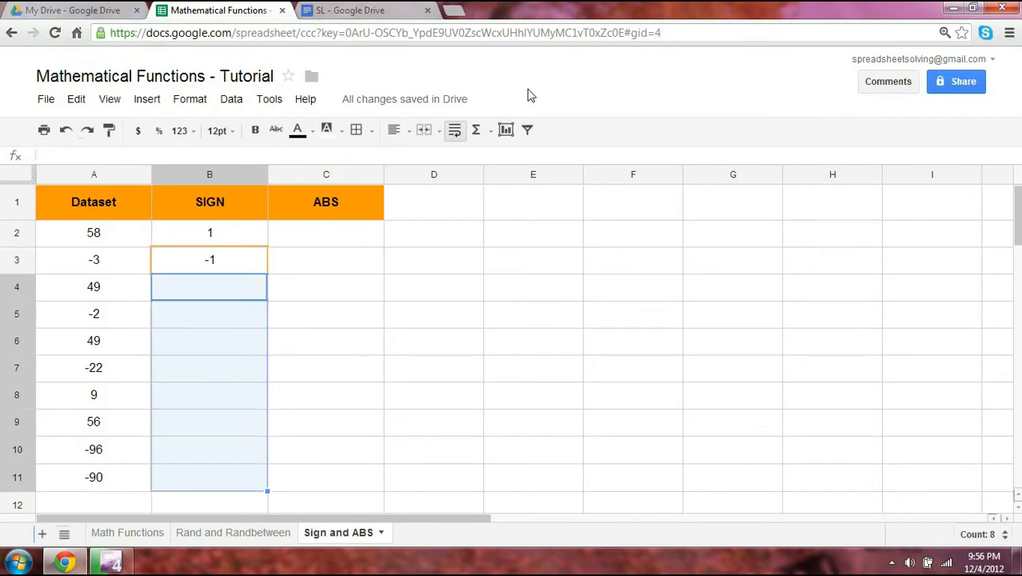
pyautogui.hotkey('ctrl', 'v')
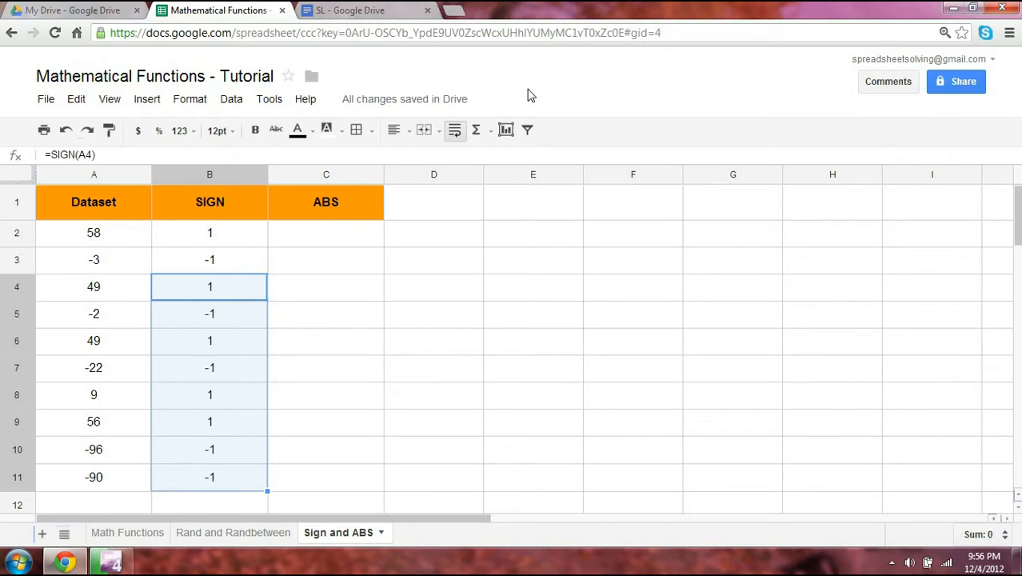
# Compare the positive and negative Dataset values in column A with their results in the SIGN column
pyautogui.press('Up')
pyautogui.press('Down')
pyautogui.press('Down')
pyautogui.press('Left')
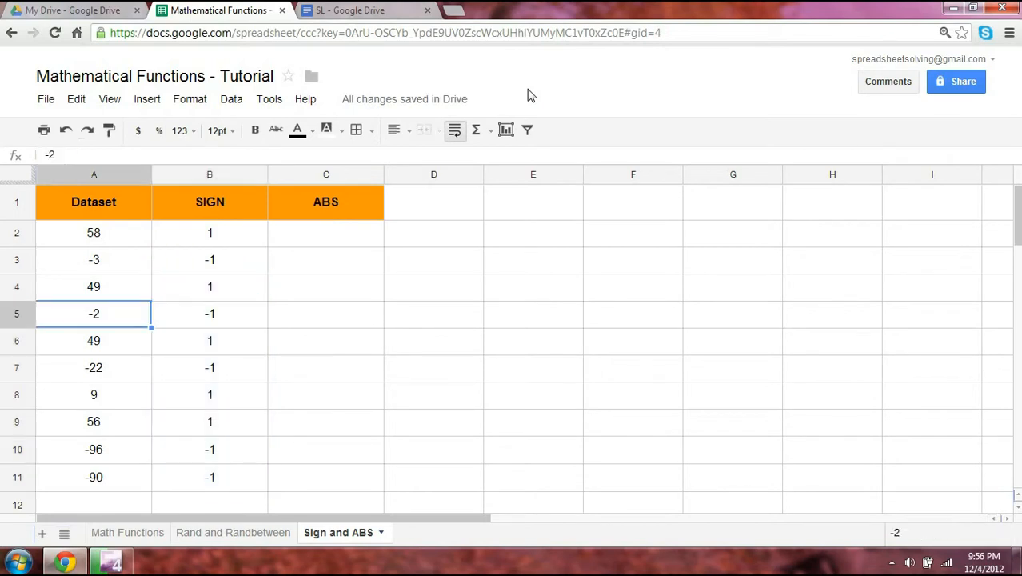
pyautogui.press('Right')
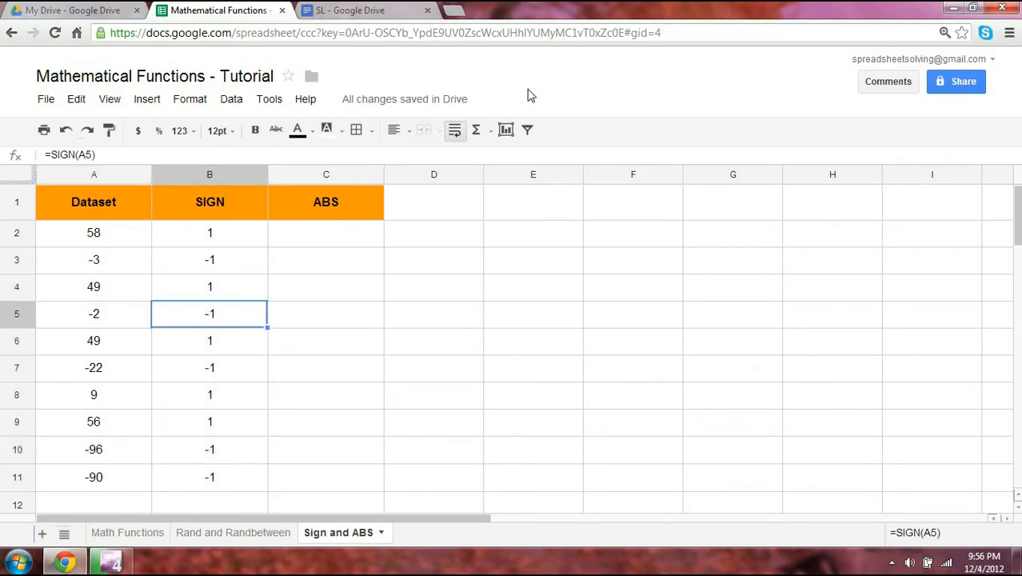
pyautogui.press('Down')
pyautogui.press('Left')
pyautogui.press('Right')
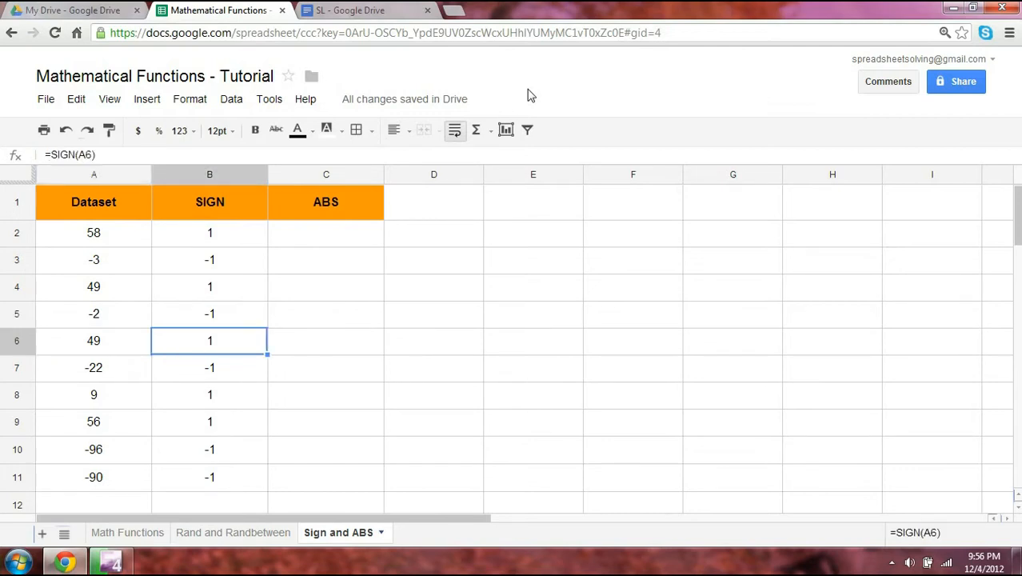
pyautogui.press('Left')
pyautogui.press('Down')
pyautogui.press('Down')
pyautogui.press('Down')
pyautogui.press('Down')
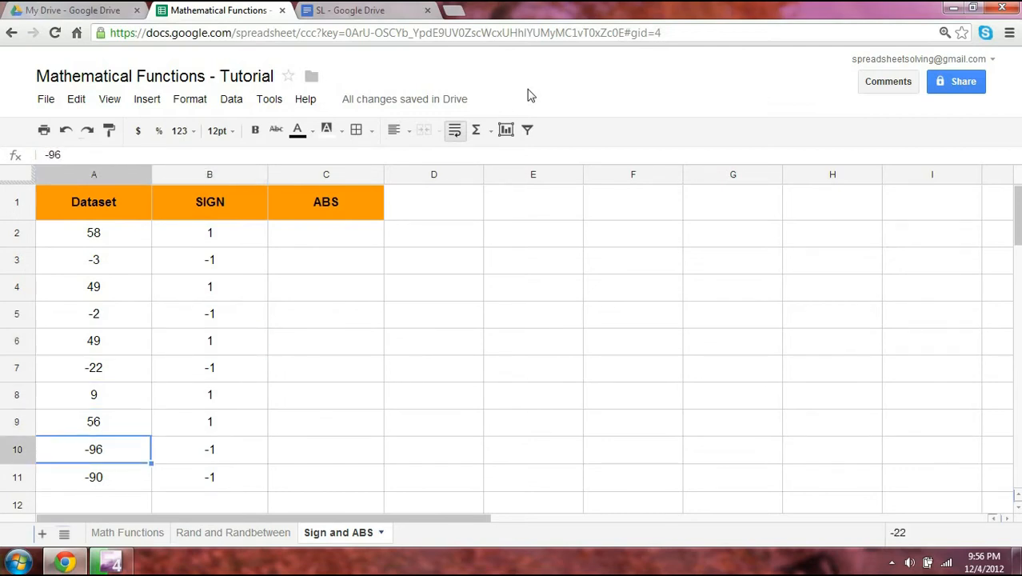
pyautogui.press('Down')
pyautogui.press('Up')
# Add the value 0 to the Dataset column in cell A12
pyautogui.press('Down')
pyautogui.press('Down')
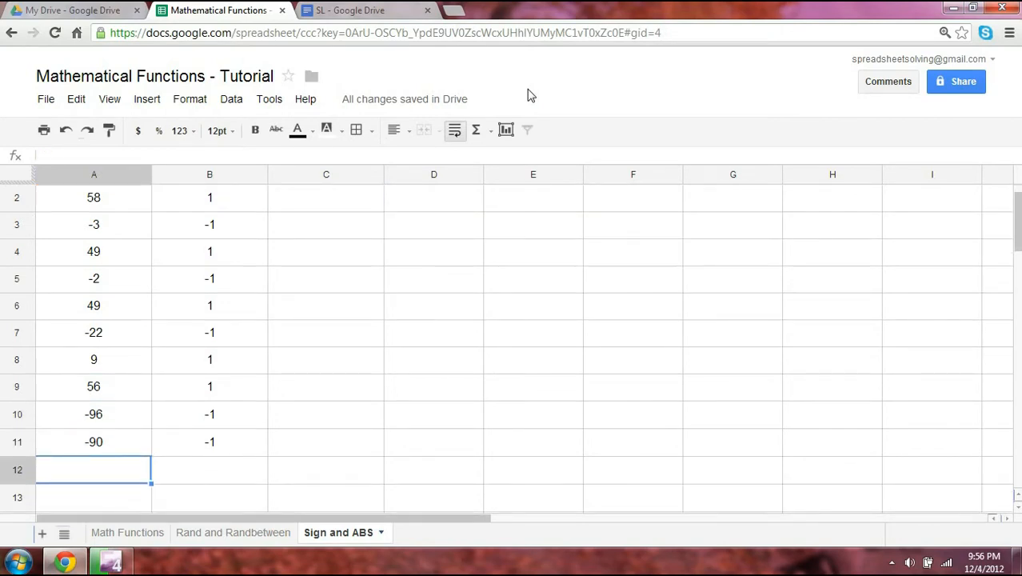
pyautogui.write('0')
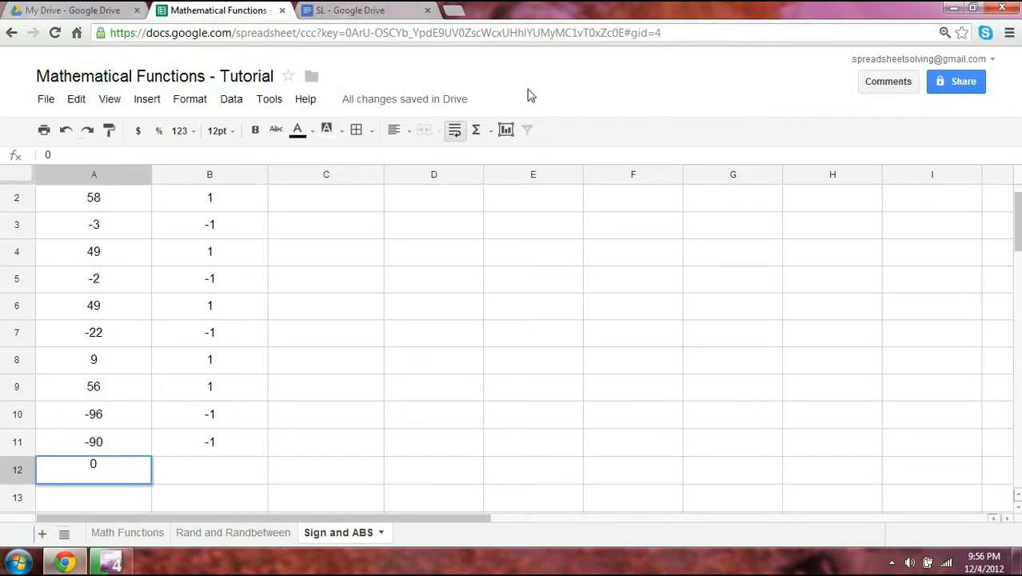
pyautogui.press('Return')
# Fill the SIGN formula down from B11 into B12 and check that it references A12
pyautogui.press('Up')
pyautogui.press('Up')
pyautogui.press('Right')
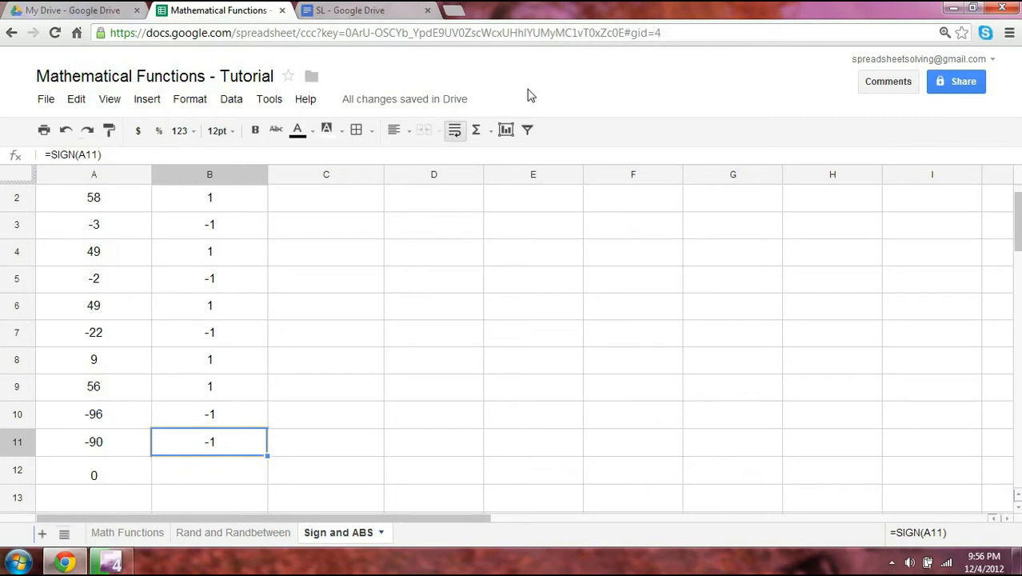
pyautogui.press('Down')
pyautogui.hotkey('ctrl', 'd')
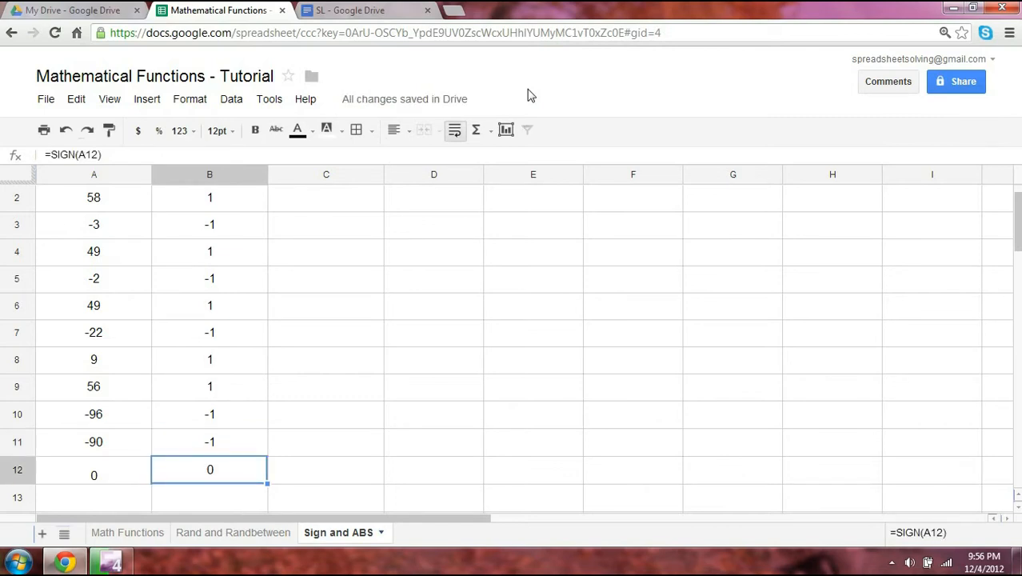
pyautogui.press('F2')
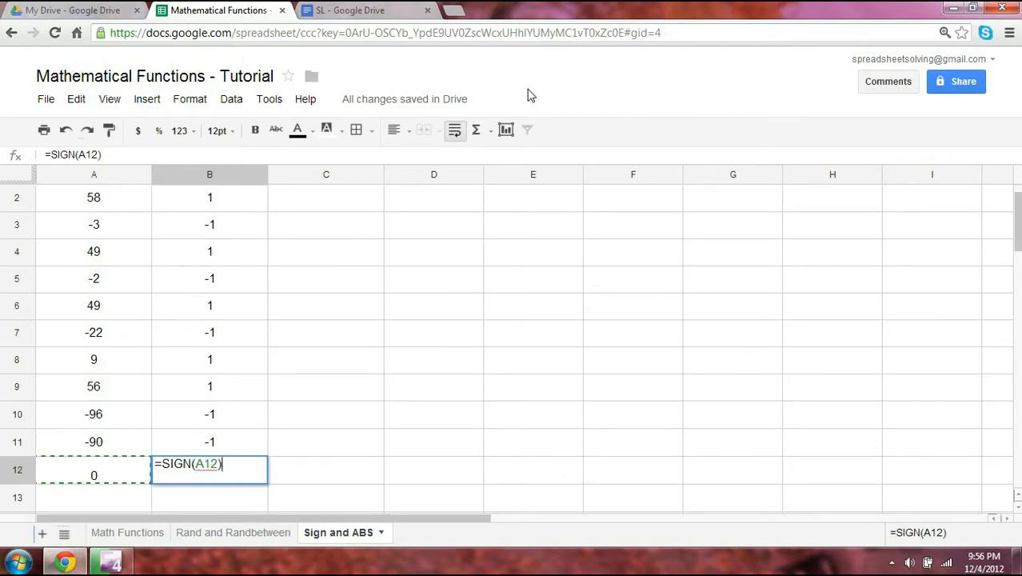
pyautogui.press('Return')
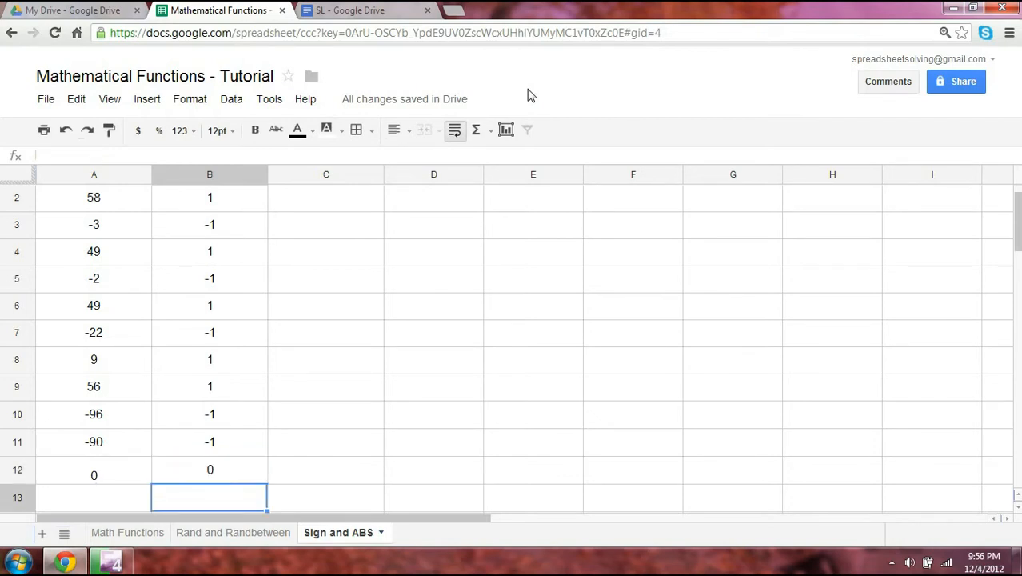
# Enter the formula =ABS(A2) in cell C2 of the ABS column
pyautogui.press('Up')
pyautogui.press('Up')
pyautogui.hotkey('ctrl', 'Up')
pyautogui.press('Right')
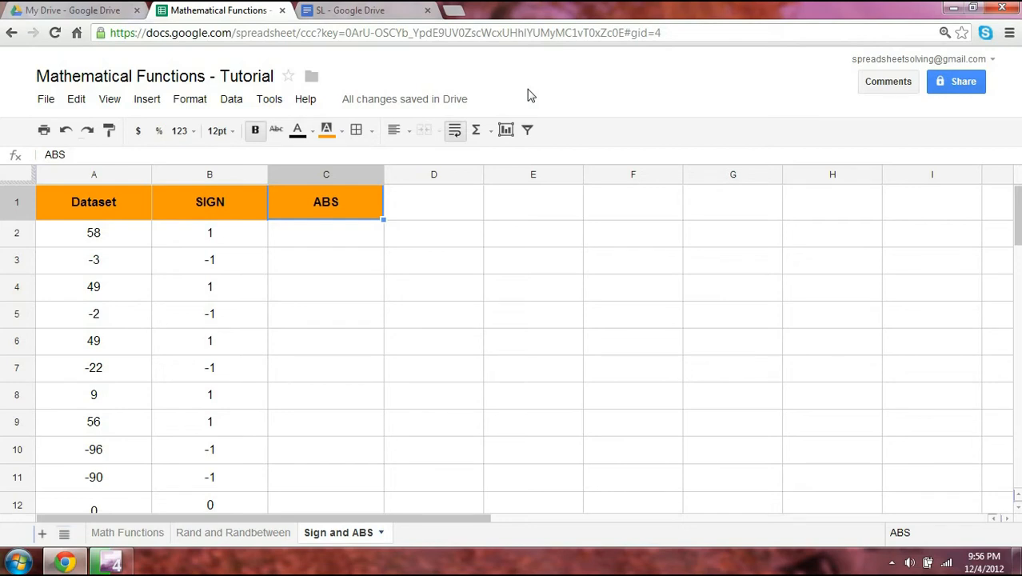
pyautogui.press('Down')
pyautogui.press('Up')
pyautogui.press('Down')
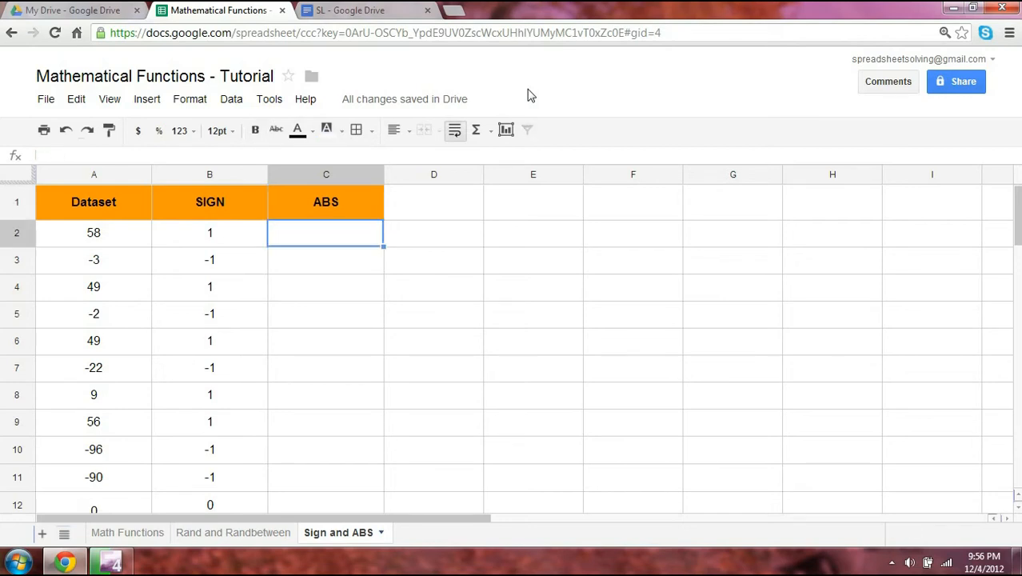
pyautogui.press('Left')
pyautogui.press('Left')
pyautogui.press('Right')
pyautogui.press('Right')
pyautogui.write('=')
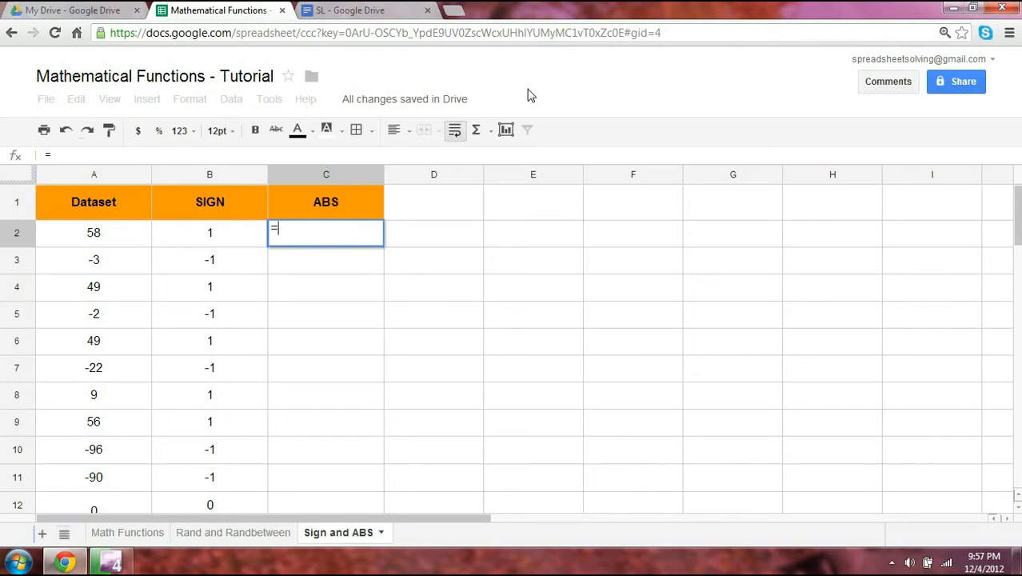
pyautogui.write('ABS')
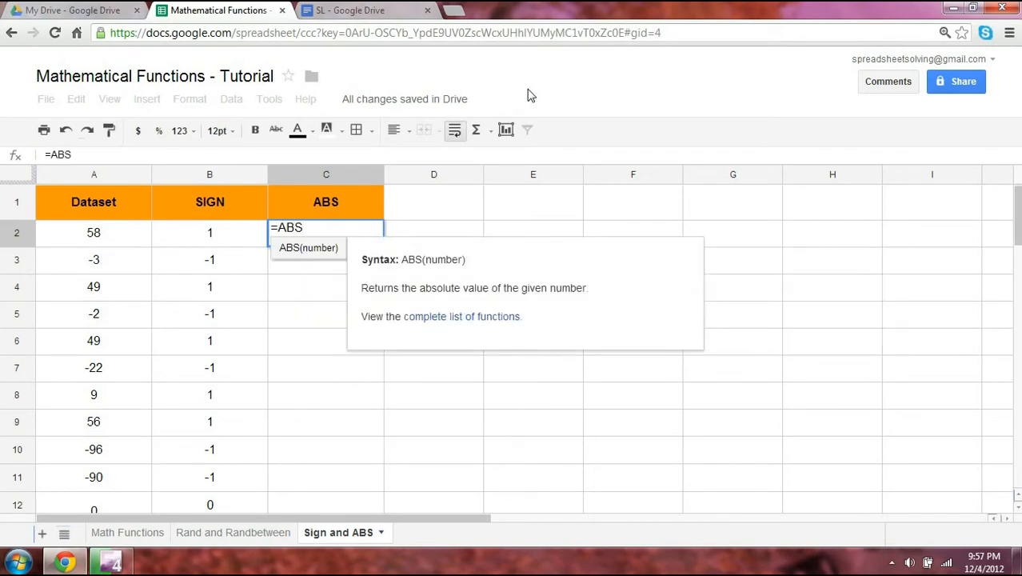
pyautogui.write('(A2')
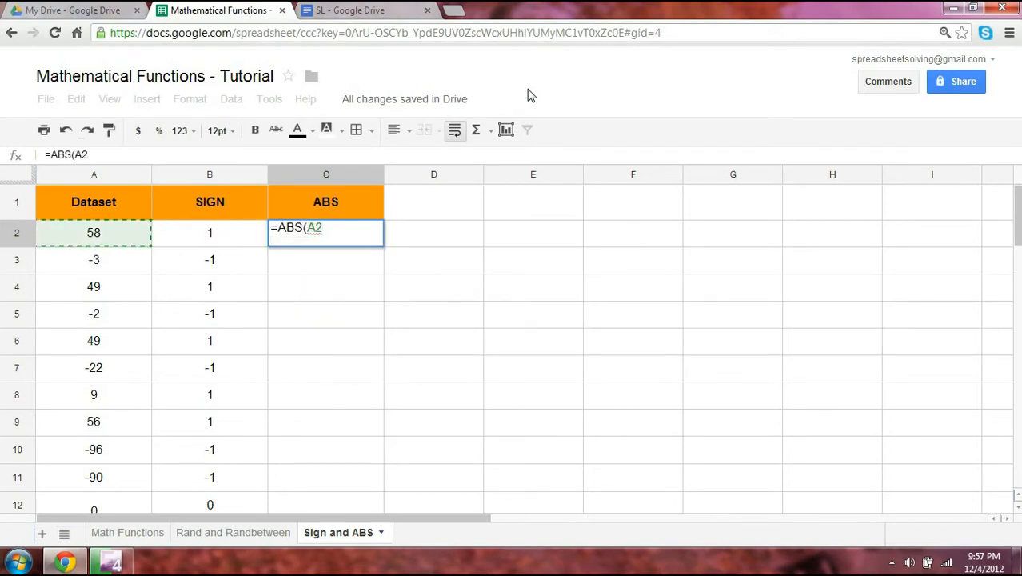
pyautogui.write(')')
pyautogui.press('Return')
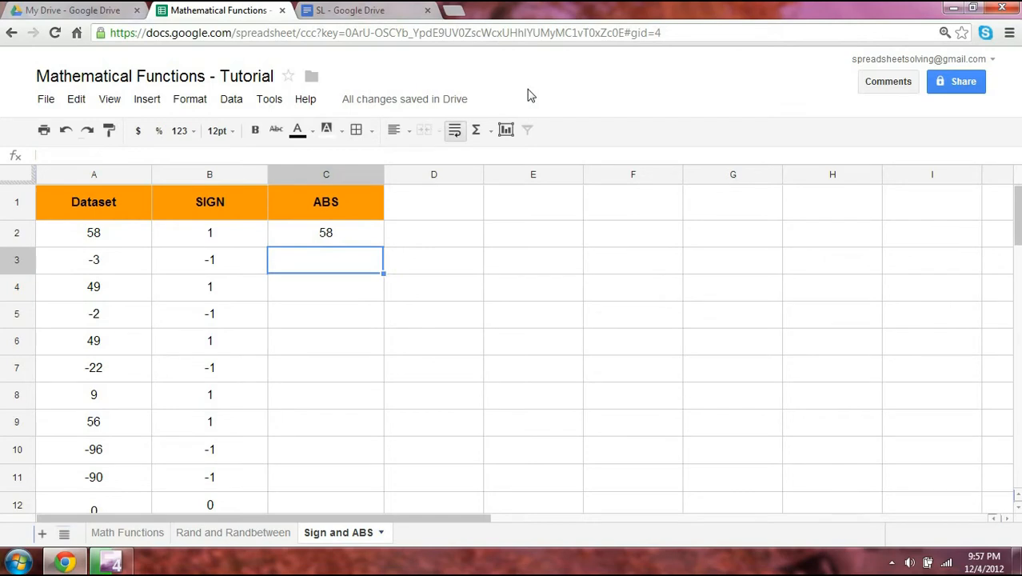
# Put the formula =ABS(A3) in cell C3 and check its cell reference
pyautogui.press('Up')
pyautogui.press('Down')
pyautogui.write('=ABS(A3)')
pyautogui.press('F2')
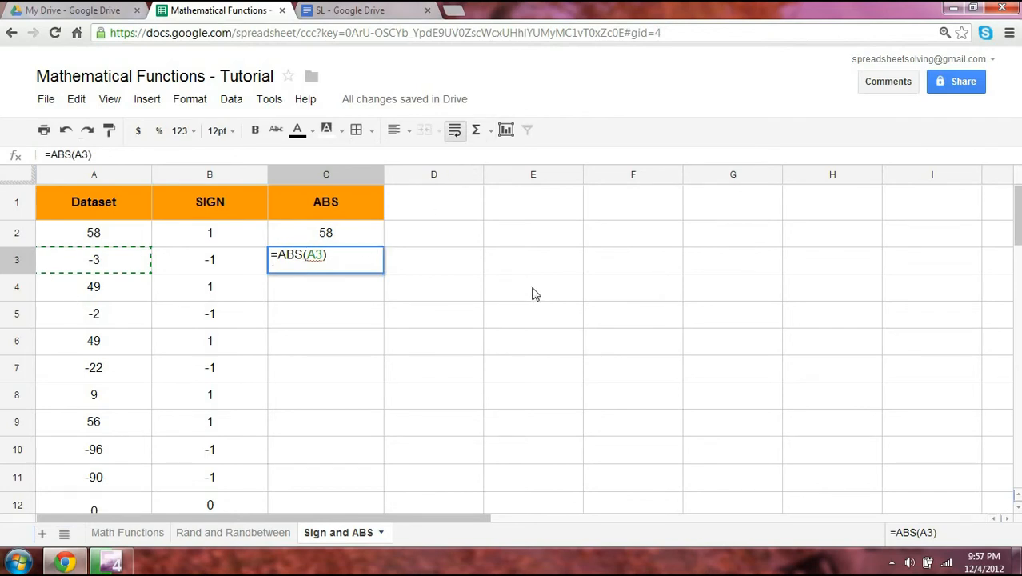
pyautogui.press('Return')
pyautogui.press('Up')
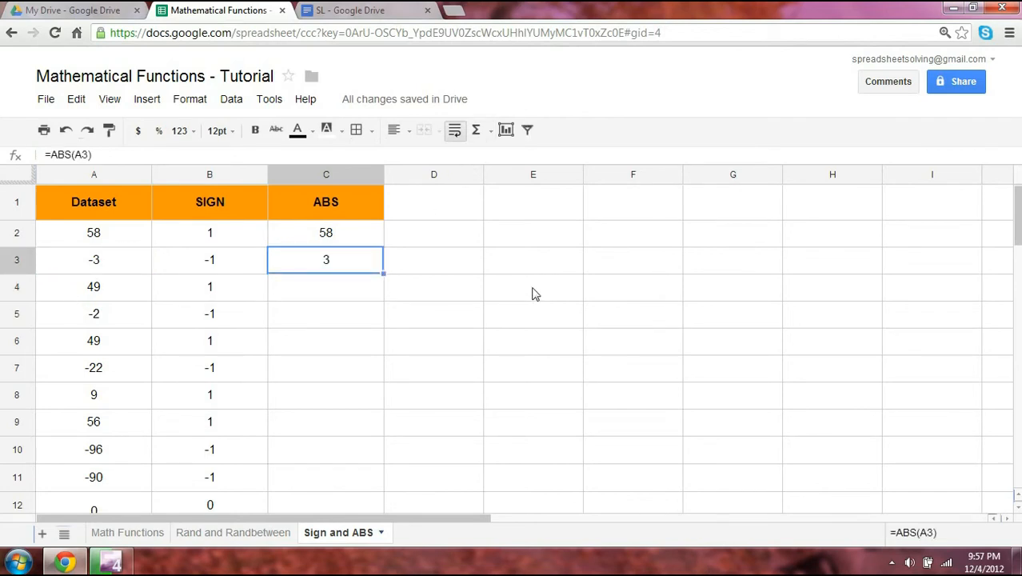
# Copy the ABS formula from C3 into the range C4:C11
pyautogui.hotkey('ctrl', 'c')
pyautogui.press('Down')
pyautogui.hotkey('shift', 'Down')
pyautogui.hotkey('shift', 'Down')
pyautogui.hotkey('shift', 'Down')
pyautogui.hotkey('shift', 'Down')
pyautogui.hotkey('shift', 'Down')
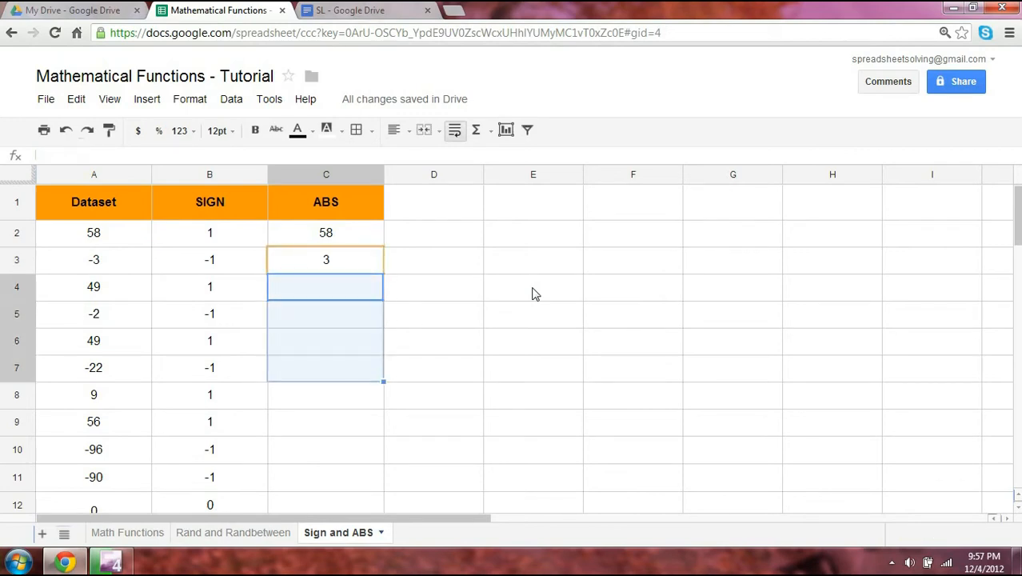
pyautogui.hotkey('shift', 'Down')
pyautogui.hotkey('shift', 'Down')
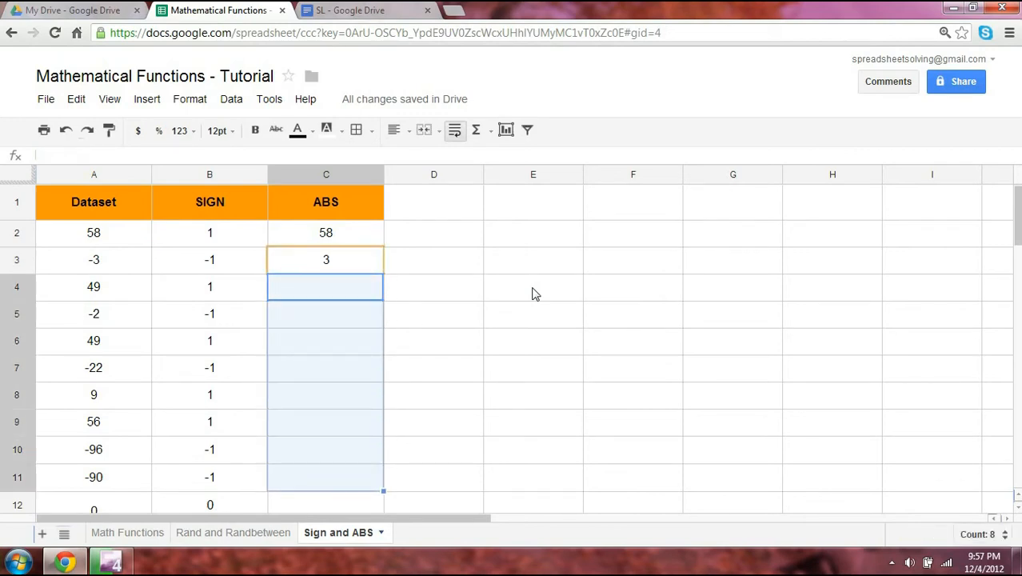
pyautogui.hotkey('ctrl', 'v')
pyautogui.press('Down')
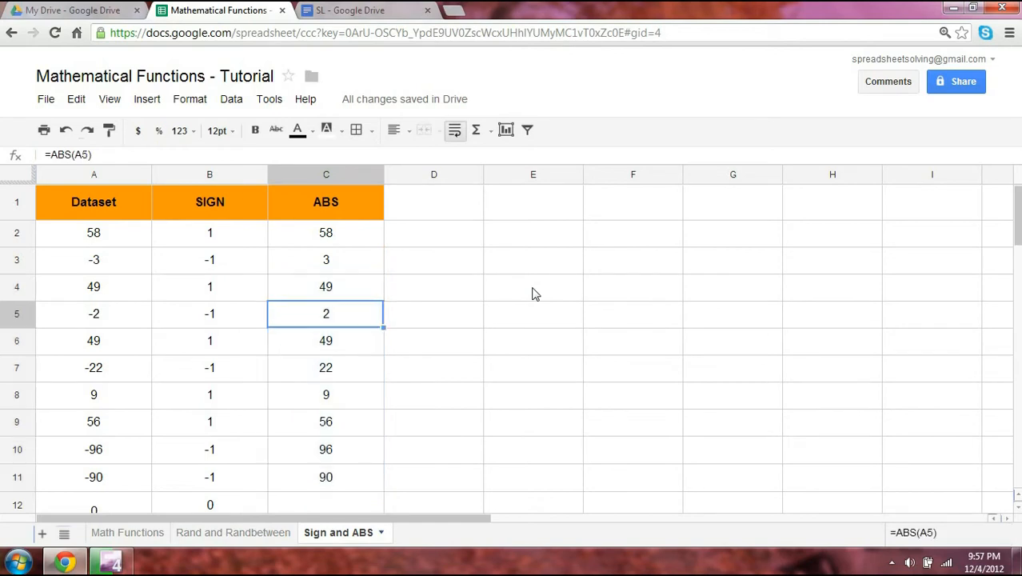
# Compare the Dataset values in rows 4 and 5 with their results in the ABS column
pyautogui.press('Up')
pyautogui.press('Left')
pyautogui.press('Left')
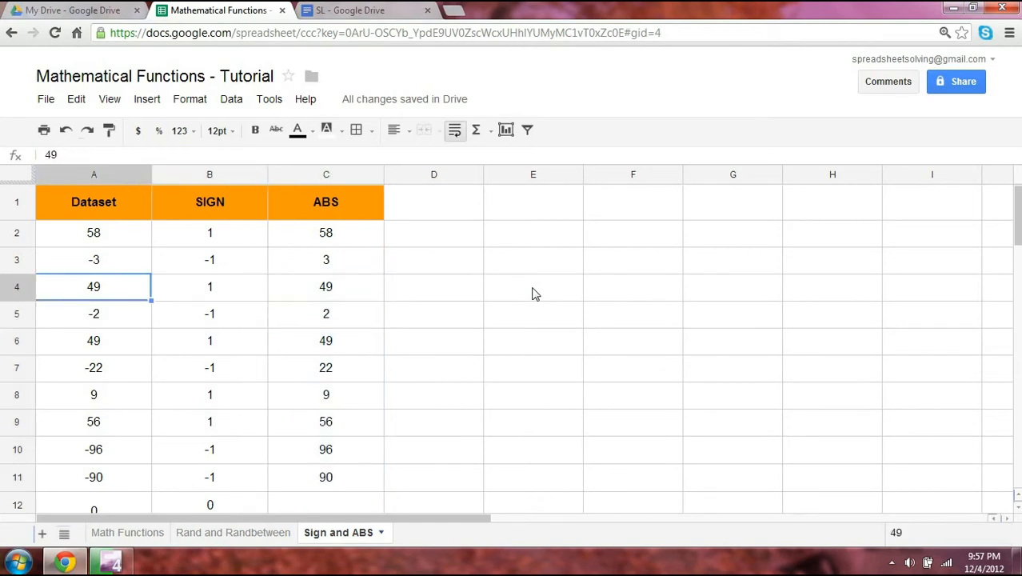
pyautogui.press('Right')
pyautogui.press('Right')
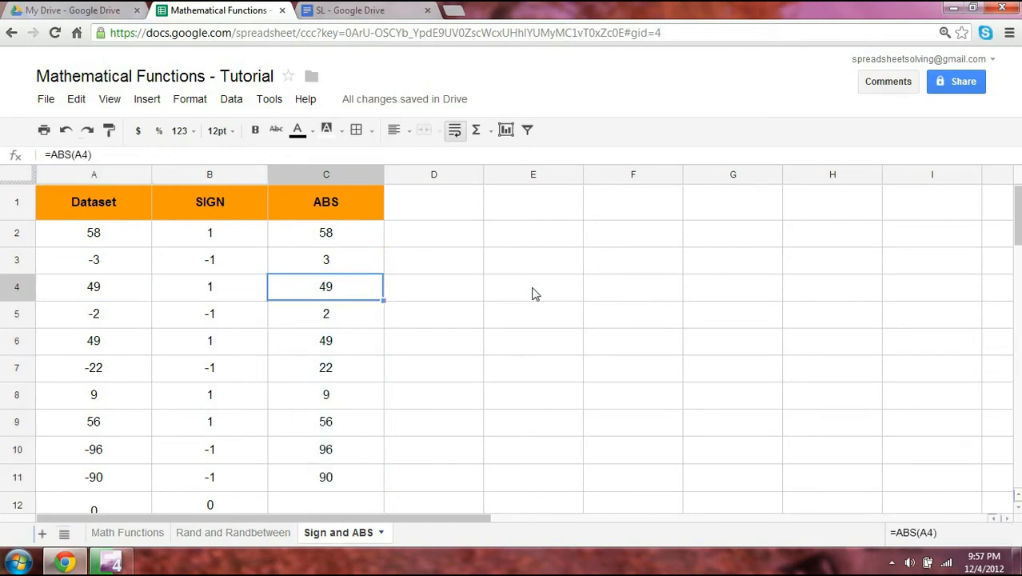
pyautogui.press('Down')
pyautogui.press('Left')
pyautogui.press('Left')
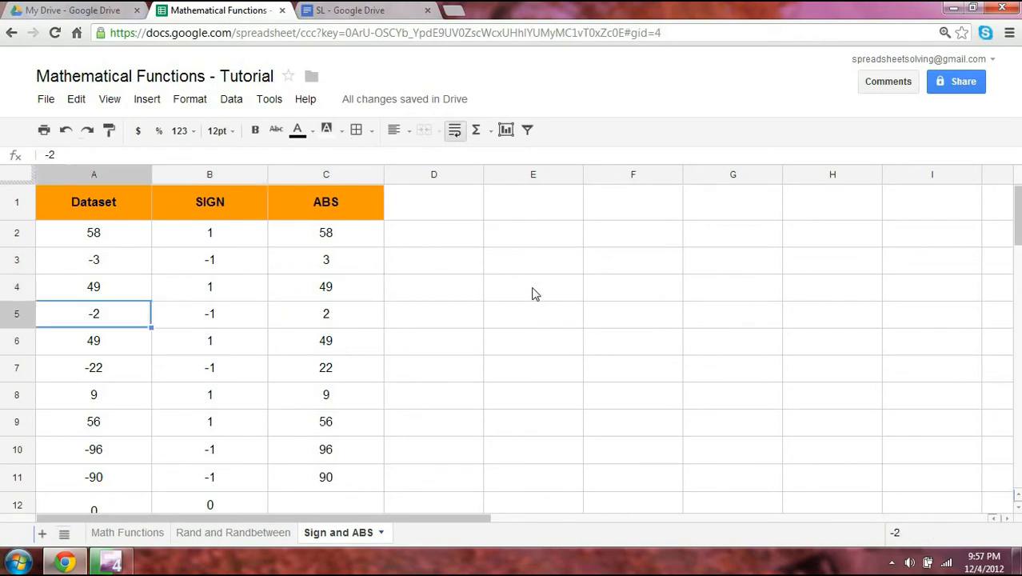
pyautogui.press('Right')
pyautogui.press('Right')
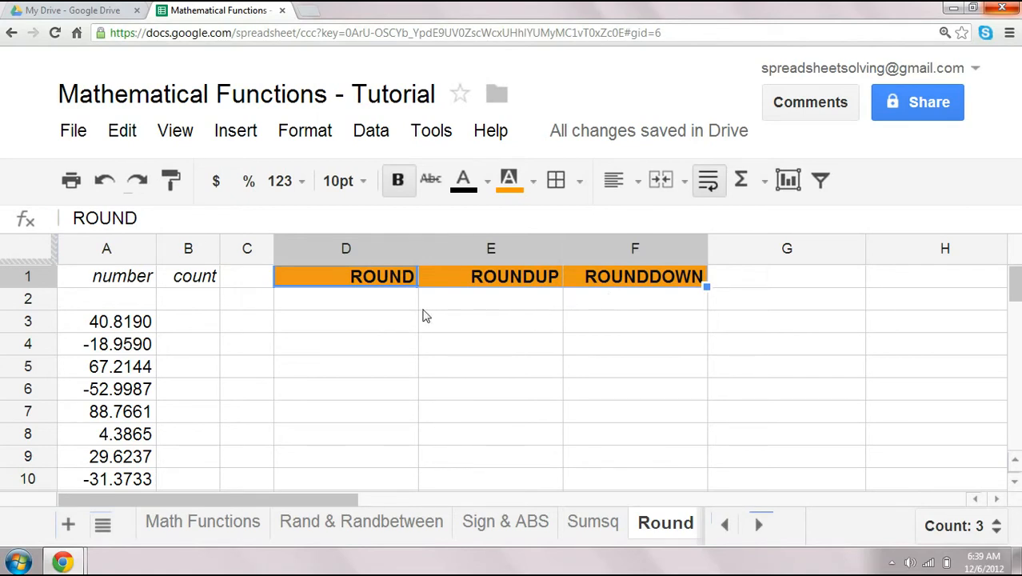
# On the Round sheet, examine the number column and the full unrounded value stored in cell A3
pyautogui.click(124, 248)
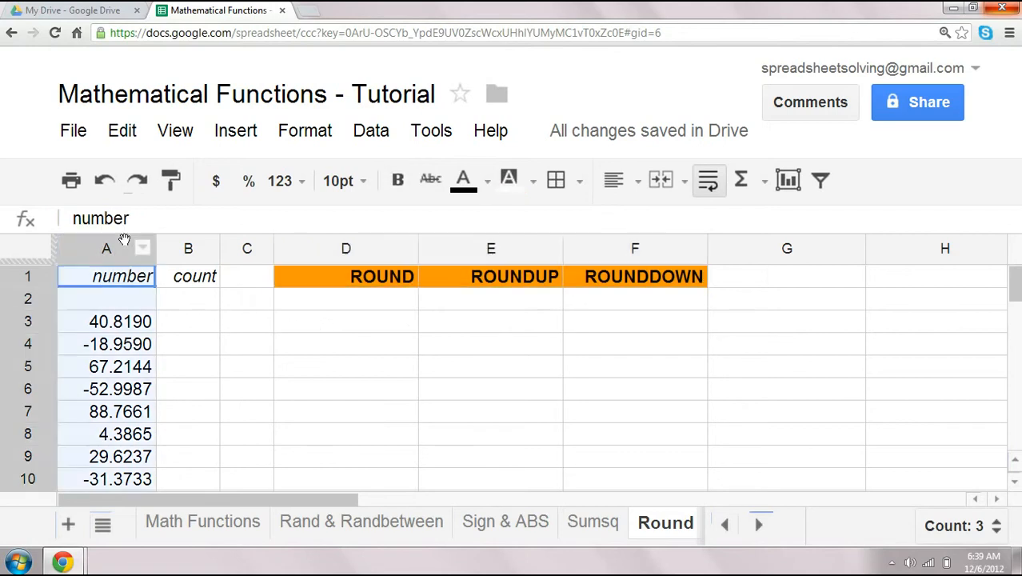
pyautogui.click(121, 326)
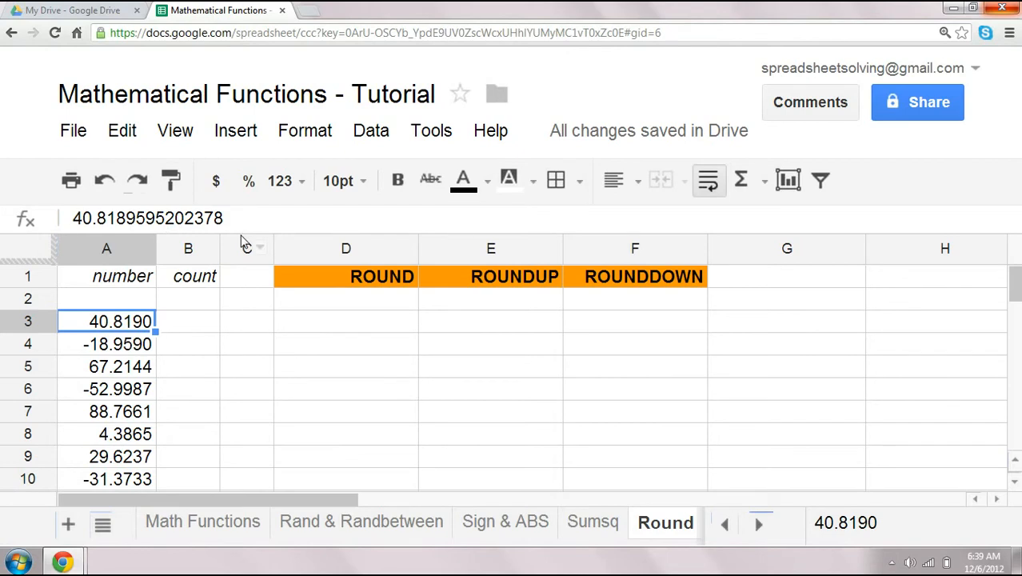
# Look through the full stored values of the number column from A3 down to A10 and back to A3
pyautogui.press('Down')
pyautogui.press('Down')
pyautogui.press('Down')
pyautogui.press('Down')
pyautogui.press('Down')
pyautogui.press('Down')
pyautogui.press('Down')
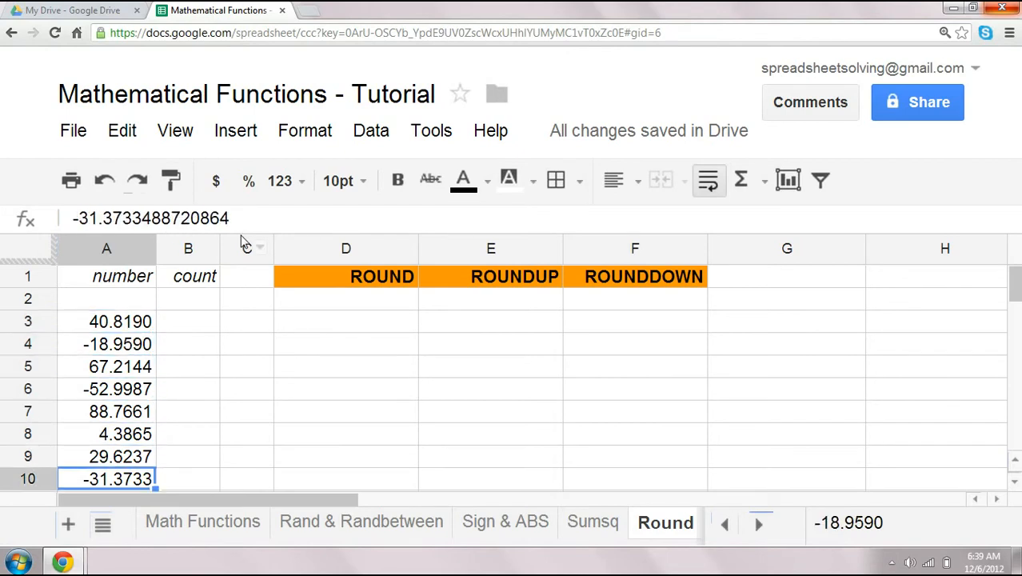
pyautogui.press('Up')
pyautogui.press('Up')
pyautogui.press('Up')
pyautogui.press('Up')
pyautogui.press('Up')
pyautogui.press('Up')
pyautogui.press('Up')
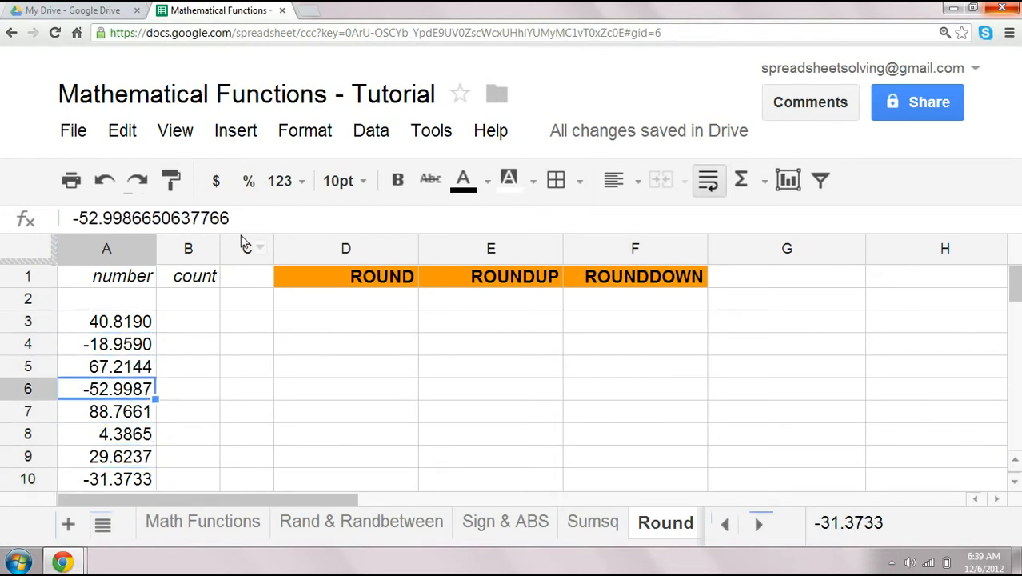
pyautogui.press('Right')
pyautogui.press('Right')
pyautogui.press('Right')
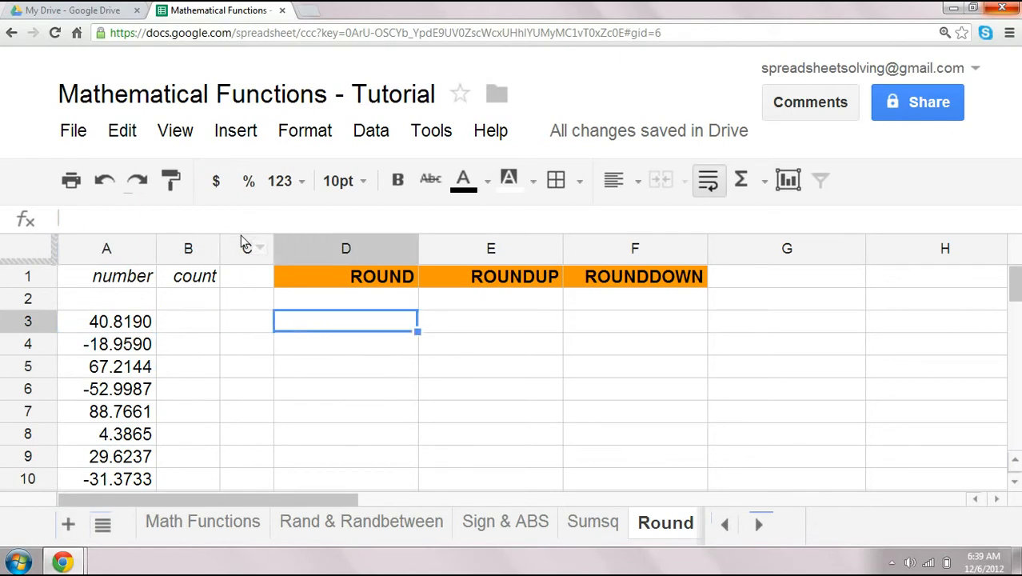
pyautogui.press('Left')
pyautogui.press('Left')
pyautogui.press('Left')
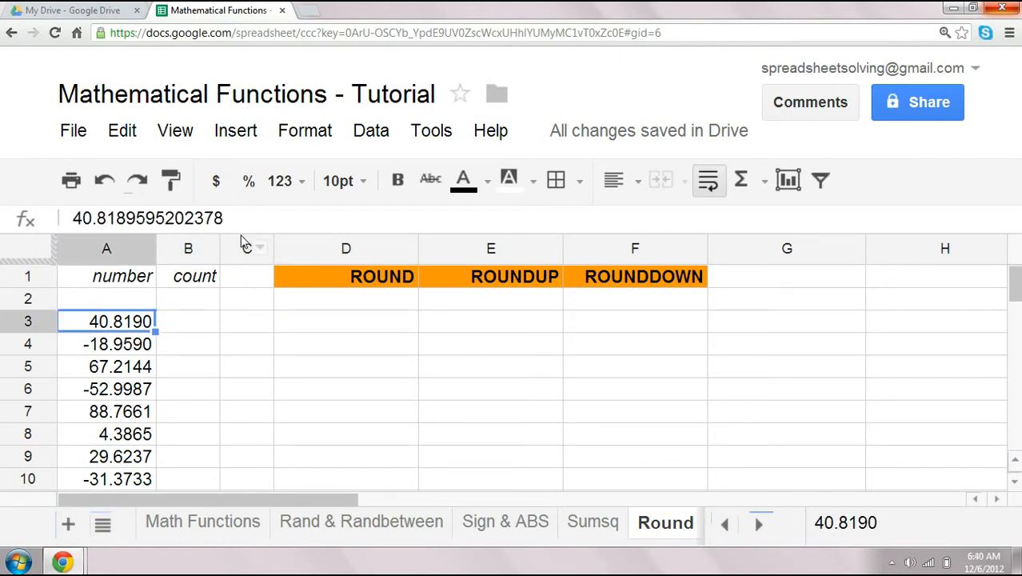
# Enter 2 as the count in cell B3, beside the first number
pyautogui.press('Right')
pyautogui.write('2')
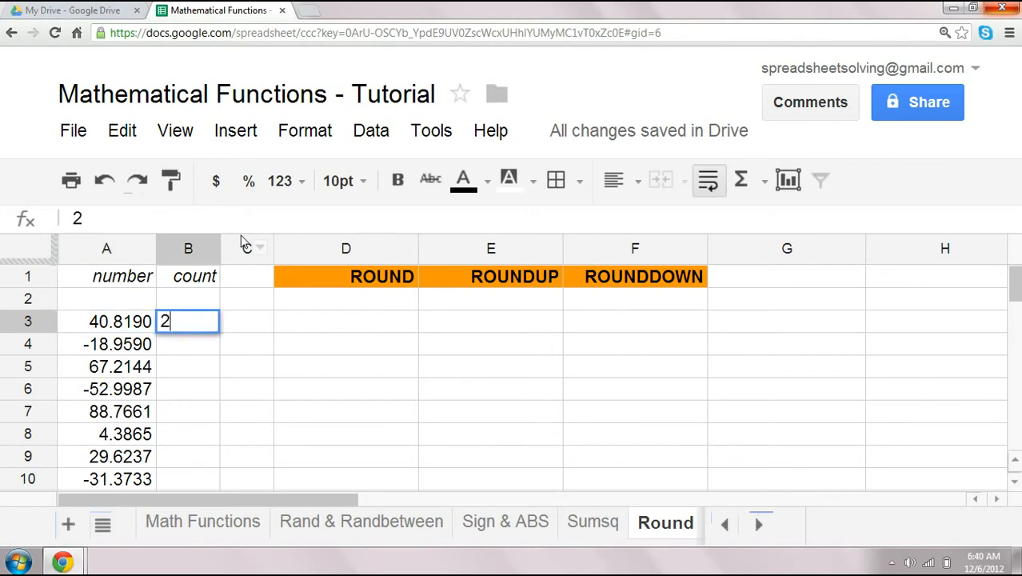
pyautogui.press('Return')
# Begin a ROUND formula in cell D3 with A3 as the number to round
pyautogui.press('Up')
pyautogui.press('Right')
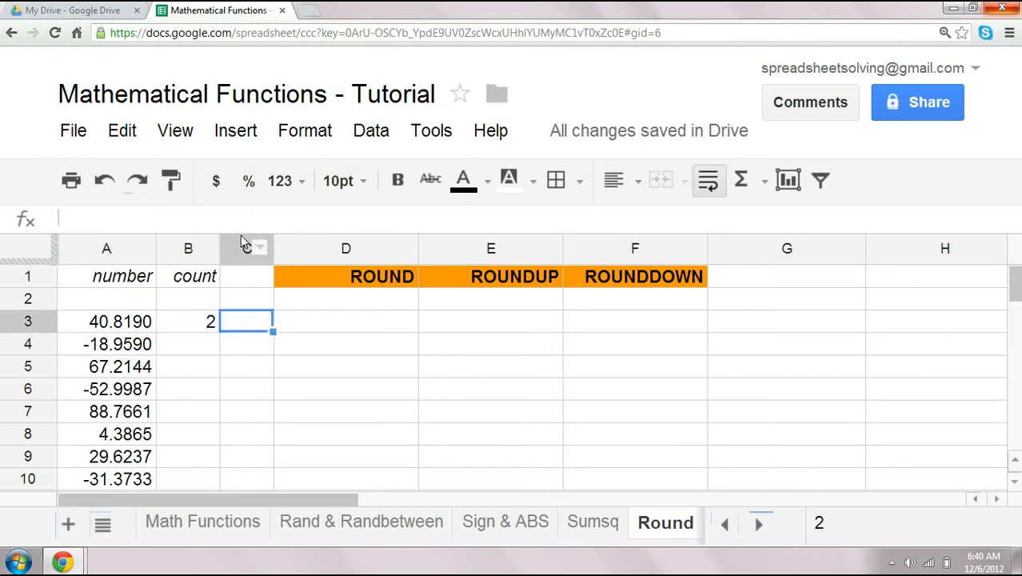
pyautogui.press('Right')
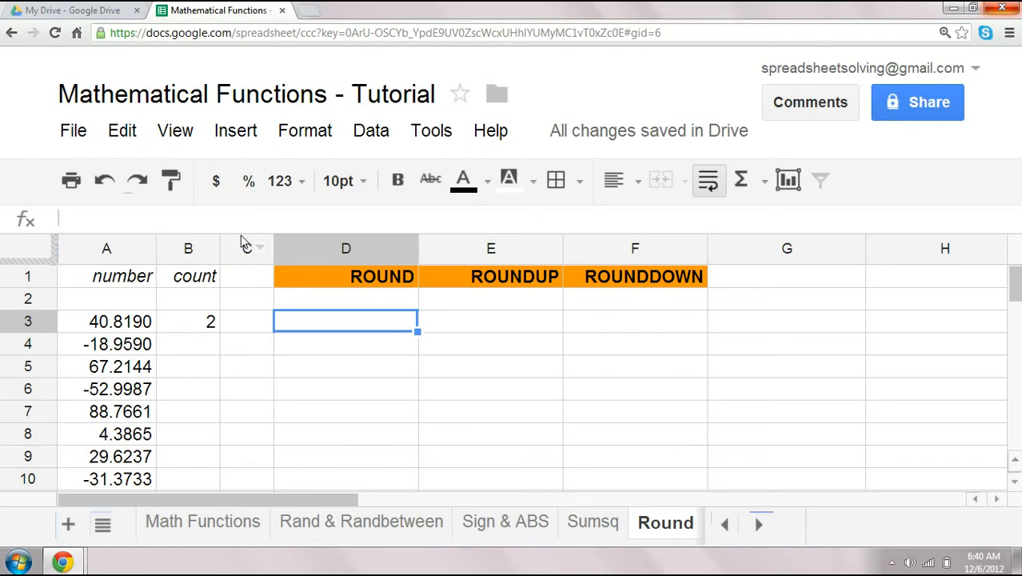
pyautogui.write('=')
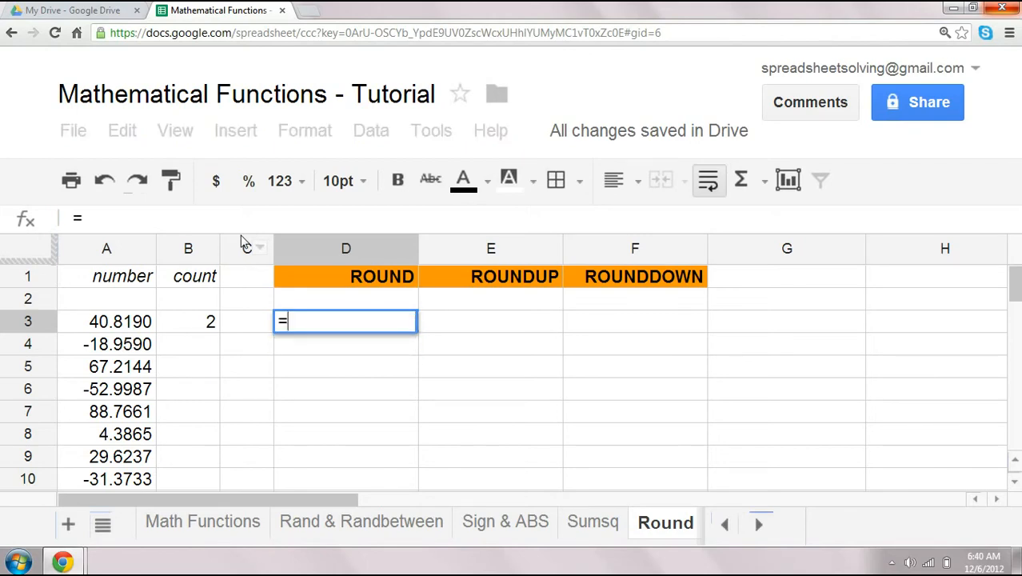
pyautogui.write('round(')
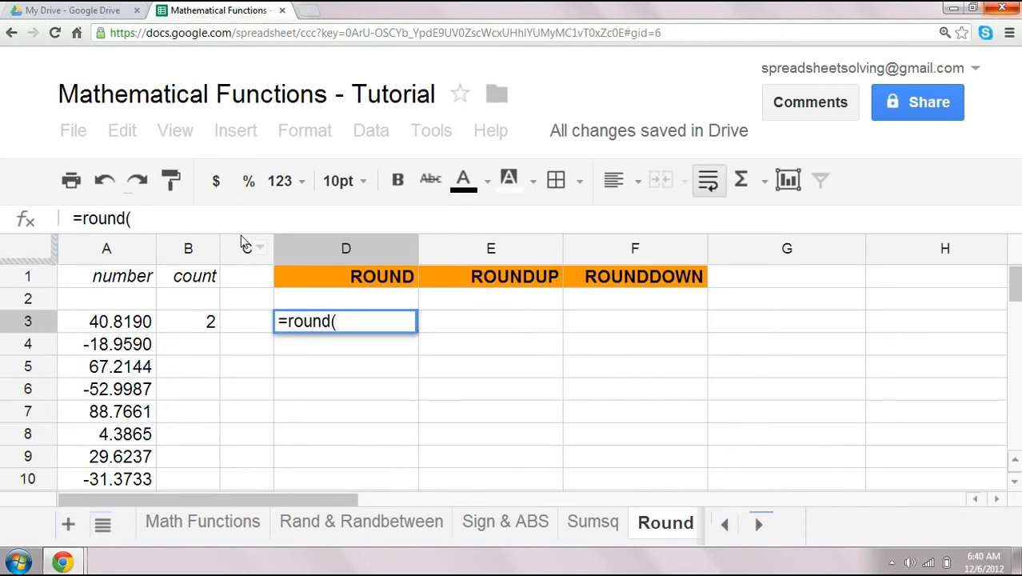
pyautogui.press('Left')
pyautogui.press('Left')
pyautogui.press('Left')
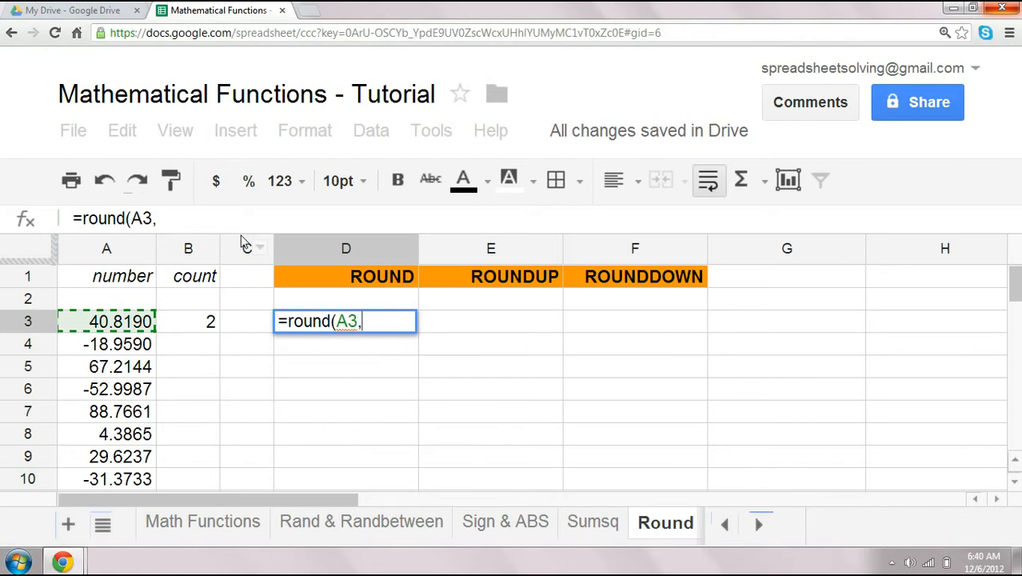
# Try the B3 reference and the literal 2 as the second argument of the ROUND formula
pyautogui.click(192, 330)
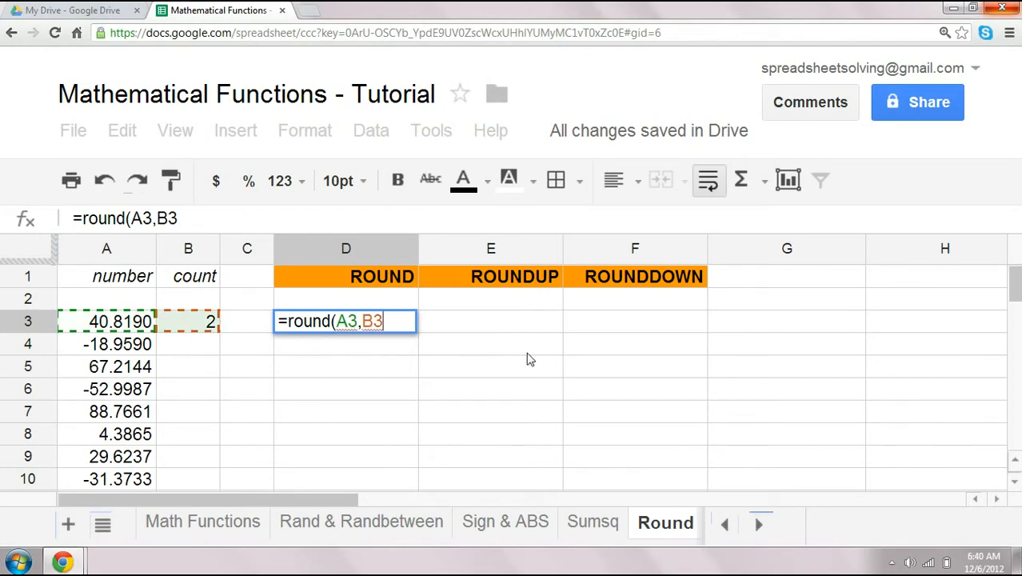
pyautogui.press('BackSpace')
pyautogui.press('BackSpace')
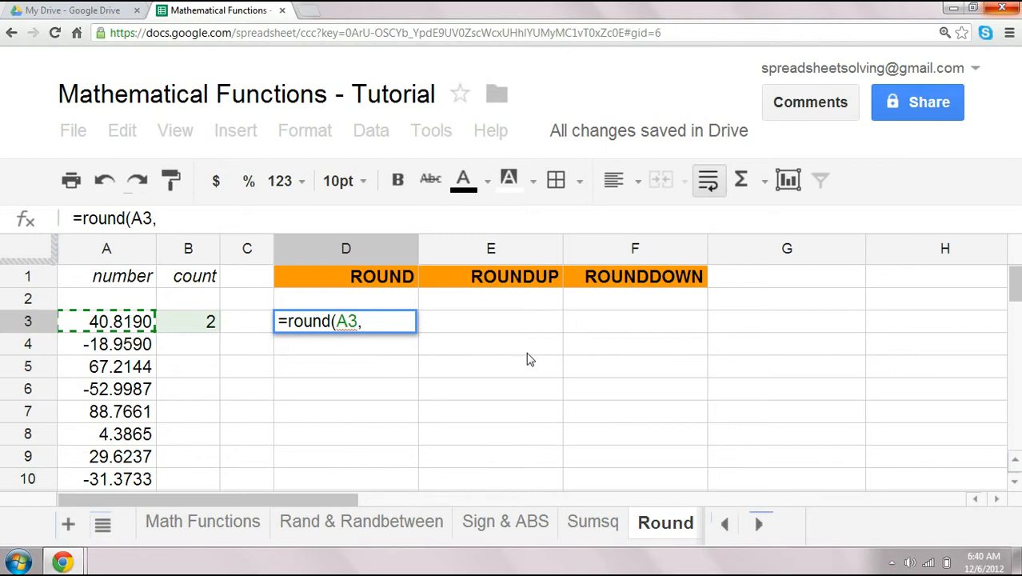
pyautogui.write('2')
pyautogui.press('BackSpace')
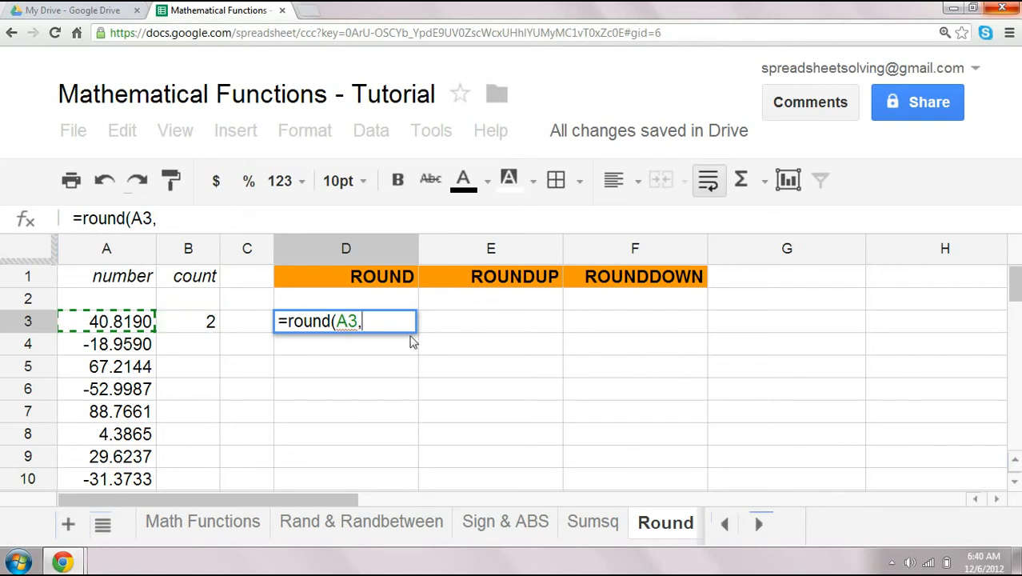
# Complete the D3 formula as =round(A3,B3) and compare its result with the full number in A3
pyautogui.write('B3')
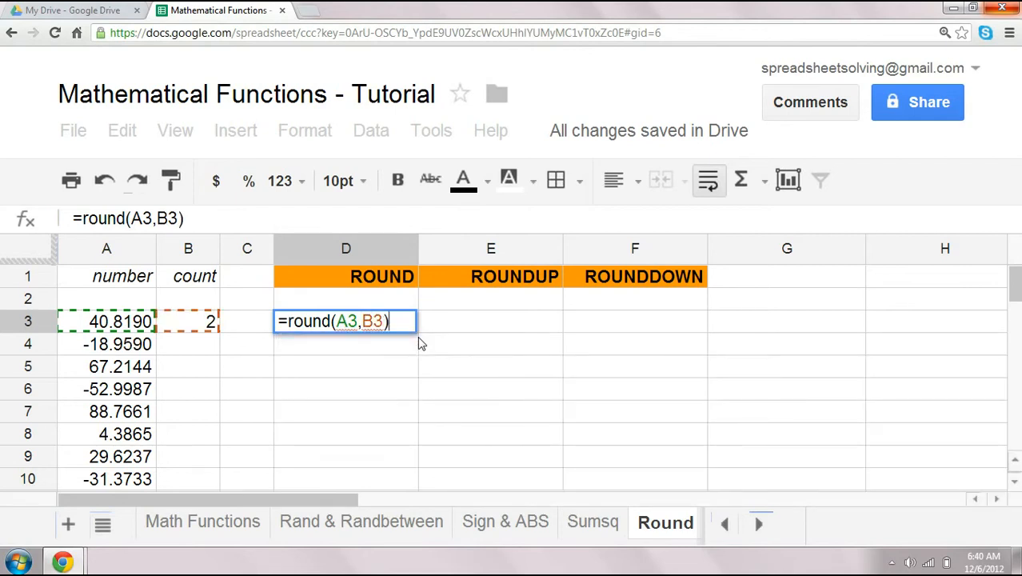
pyautogui.write(')')
pyautogui.press('Return')
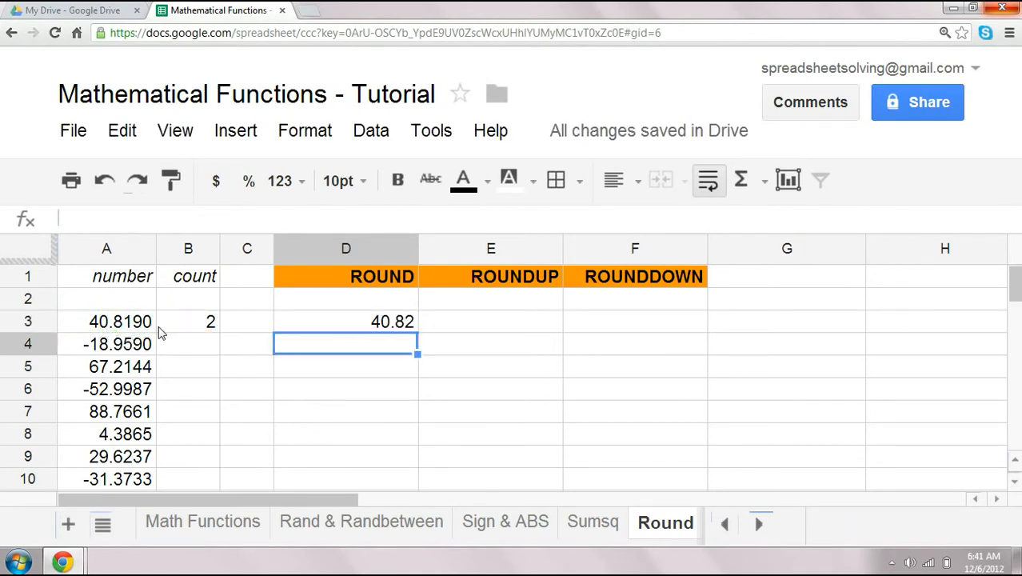
pyautogui.click(399, 329)
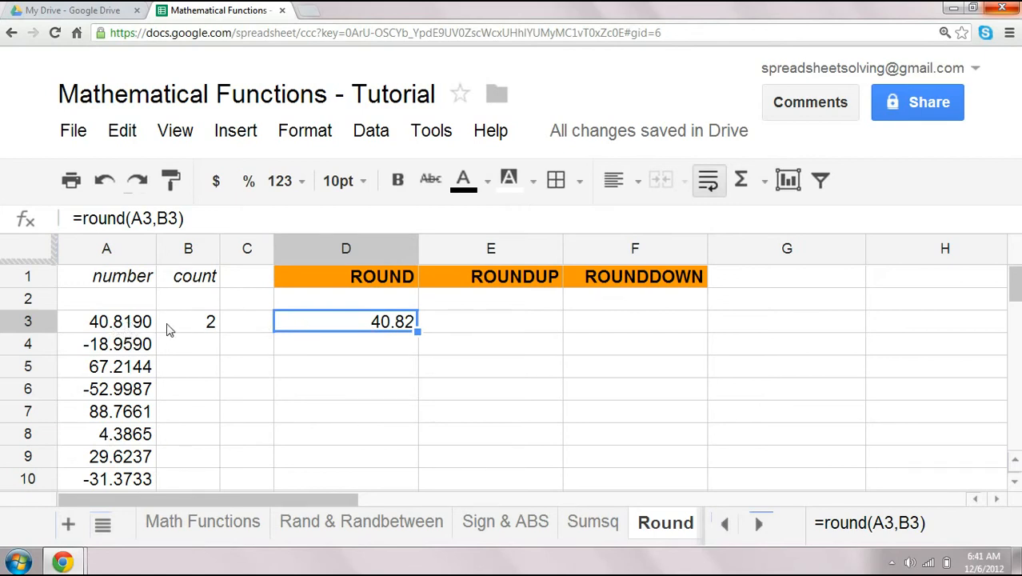
pyautogui.click(132, 334)
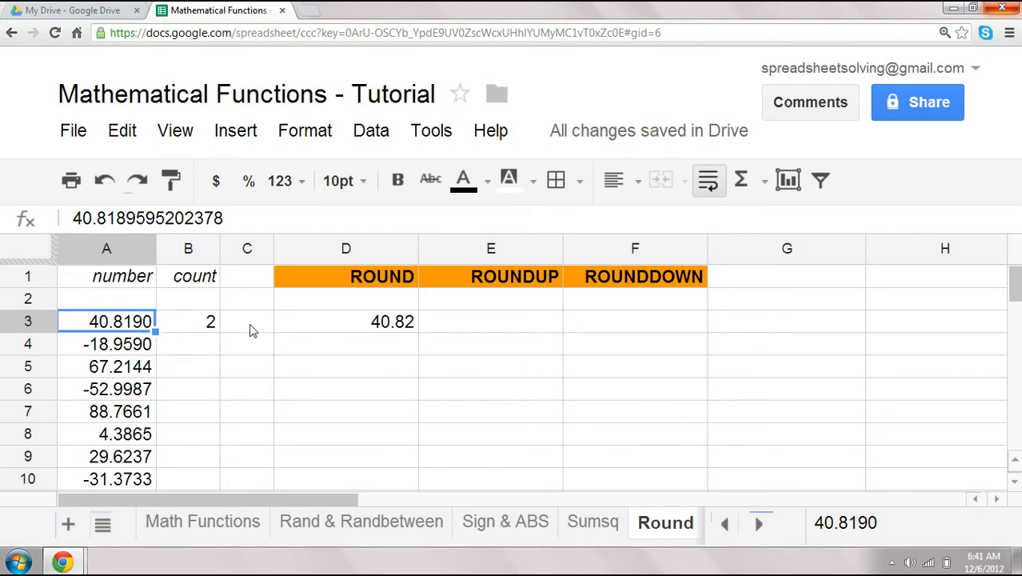
# Enter the formula =roundup(A3,B3) in cell E3 of the ROUNDUP column
pyautogui.click(503, 323)
pyautogui.write('=')
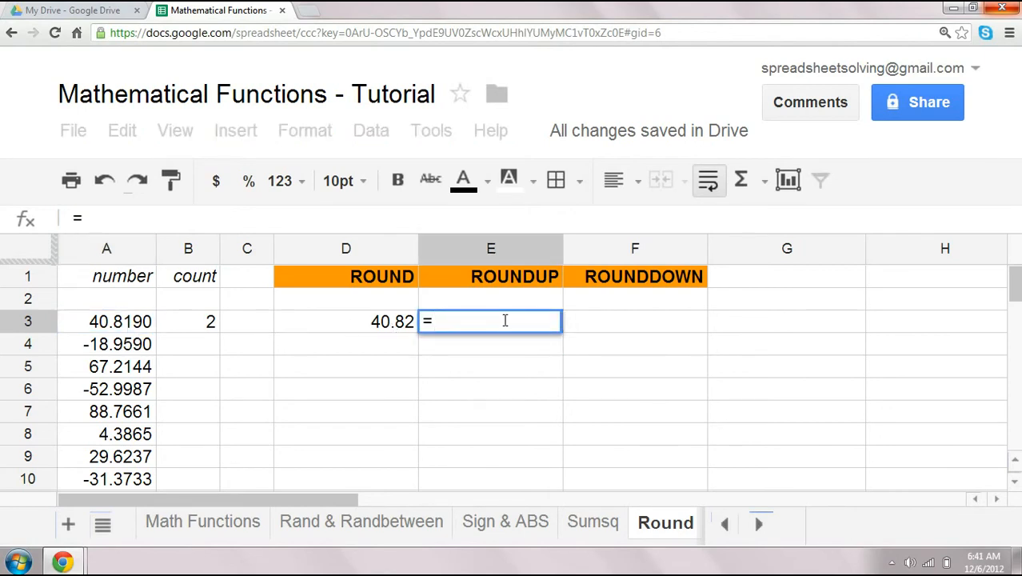
pyautogui.write('rou')
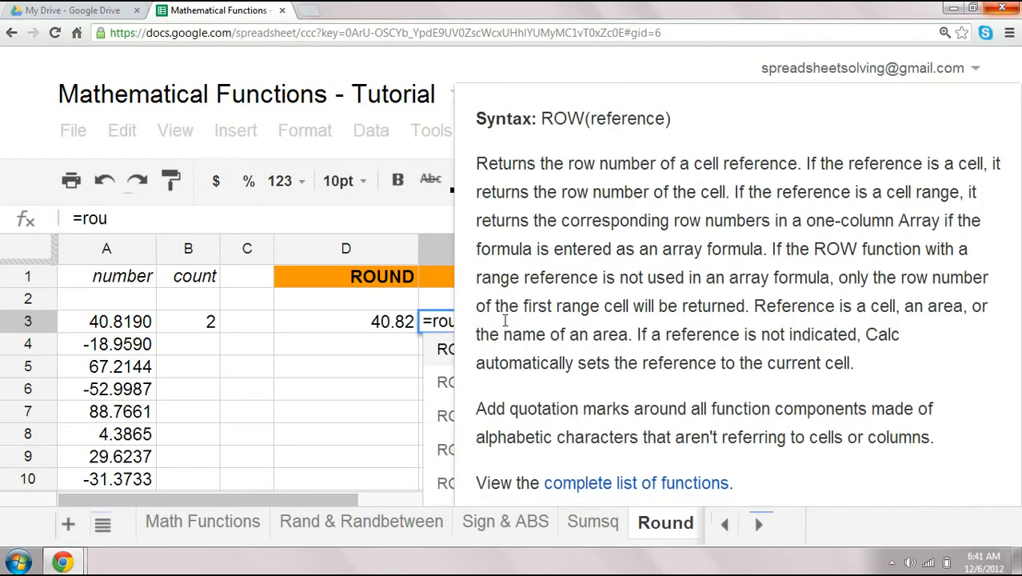
pyautogui.write('ndup(')
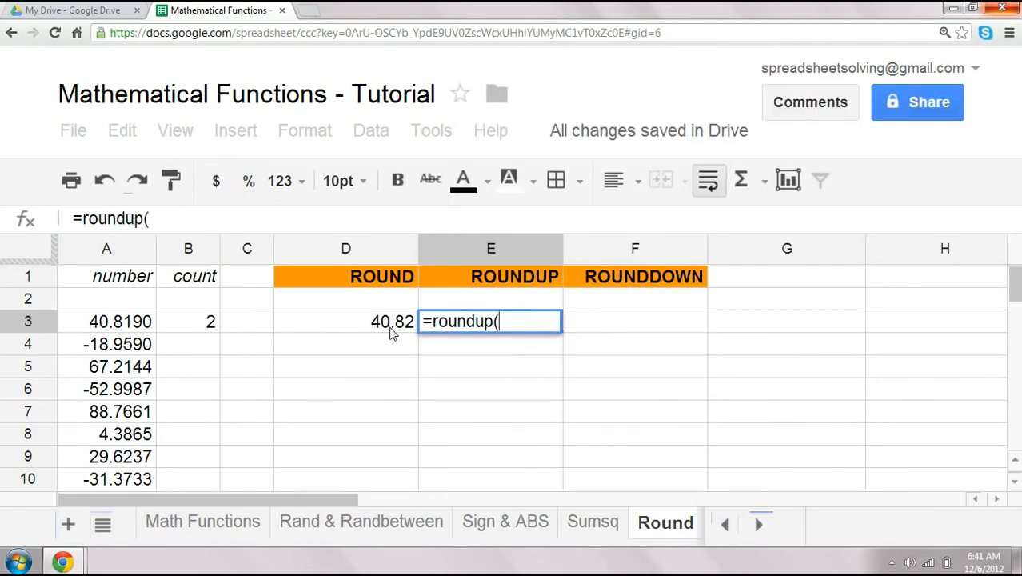
pyautogui.click(130, 326)
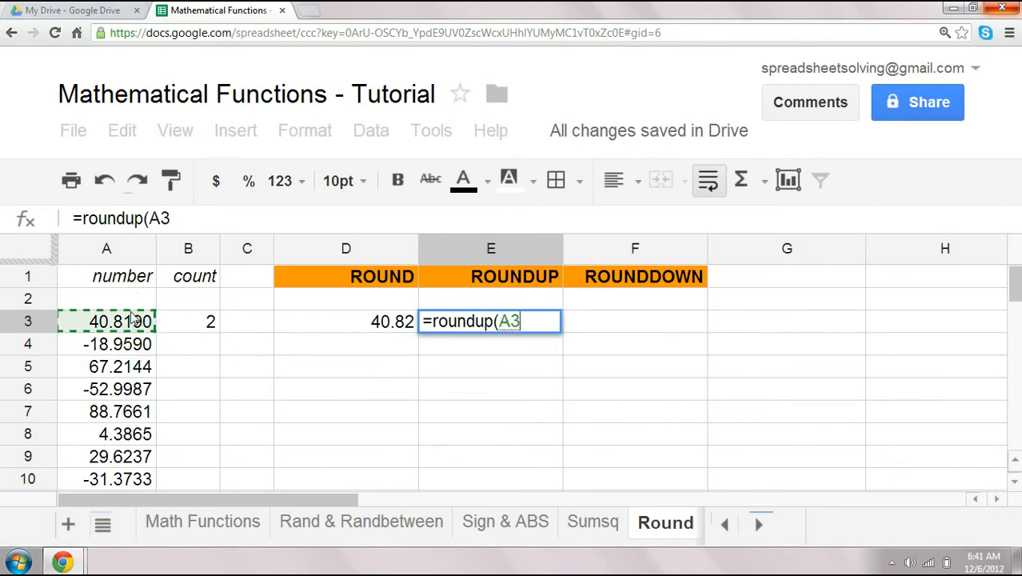
pyautogui.write(',')
pyautogui.click(211, 329)
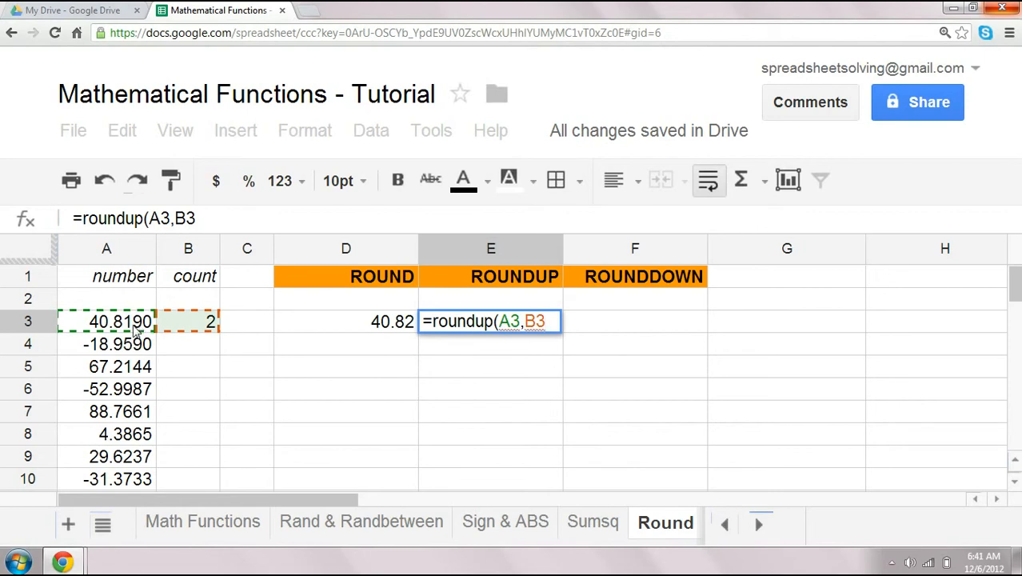
pyautogui.write(')')
pyautogui.press('Return')
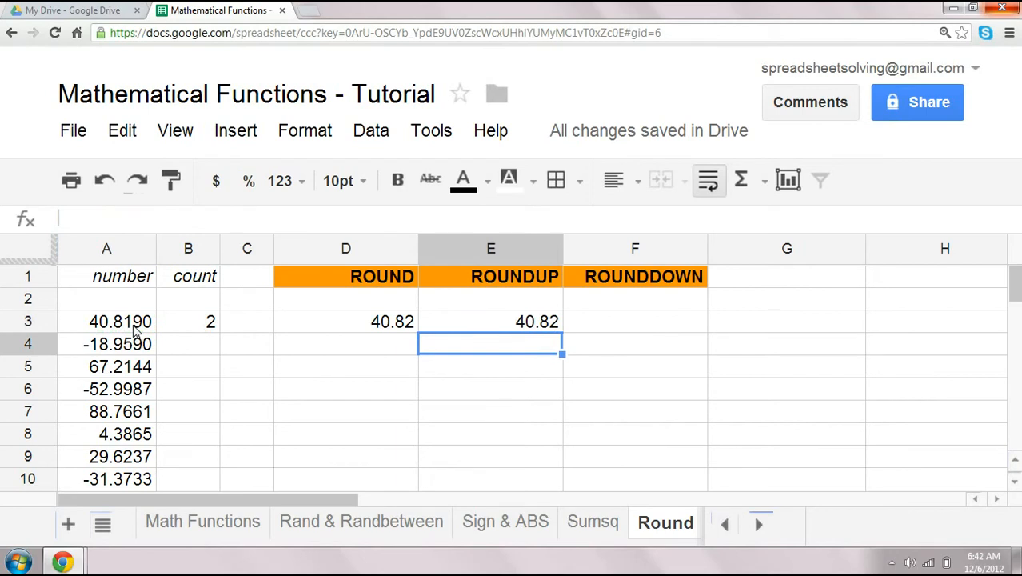
# Enter the formula =rounddown(A3,B3) in cell F3 of the ROUNDDOWN column
pyautogui.click(619, 327)
pyautogui.write('=r')
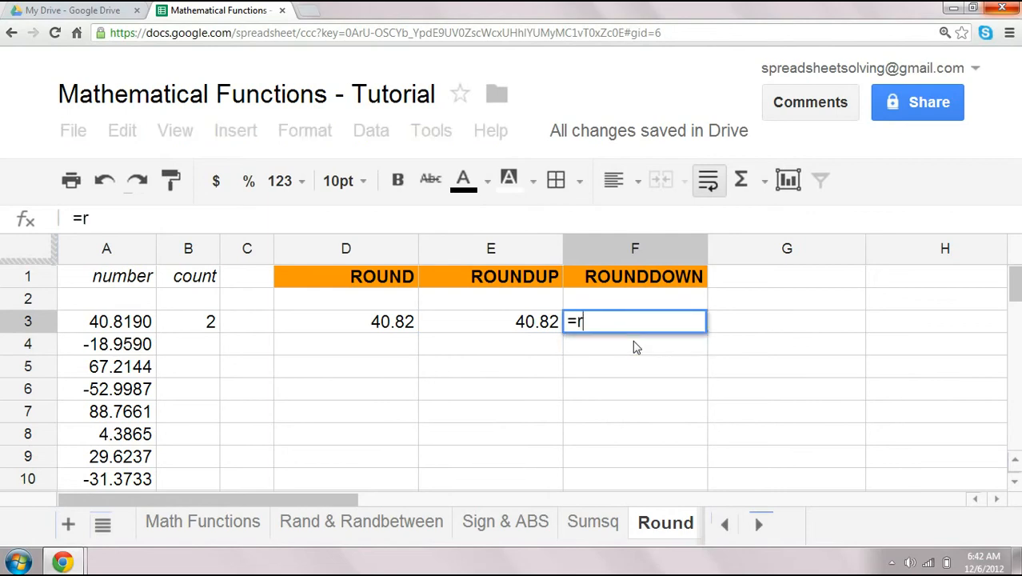
pyautogui.write('ounddown(')
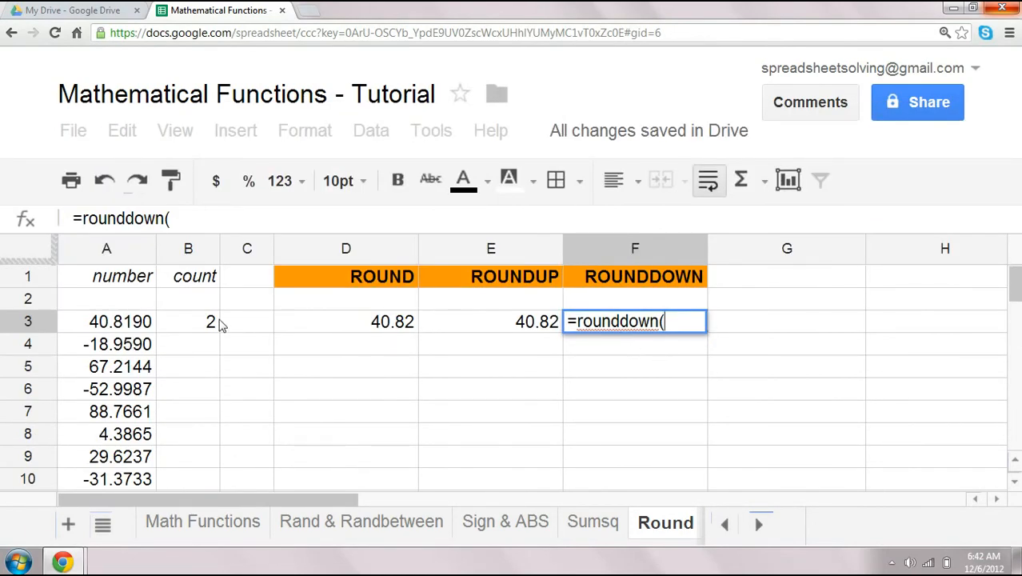
pyautogui.click(154, 321)
pyautogui.write(',')
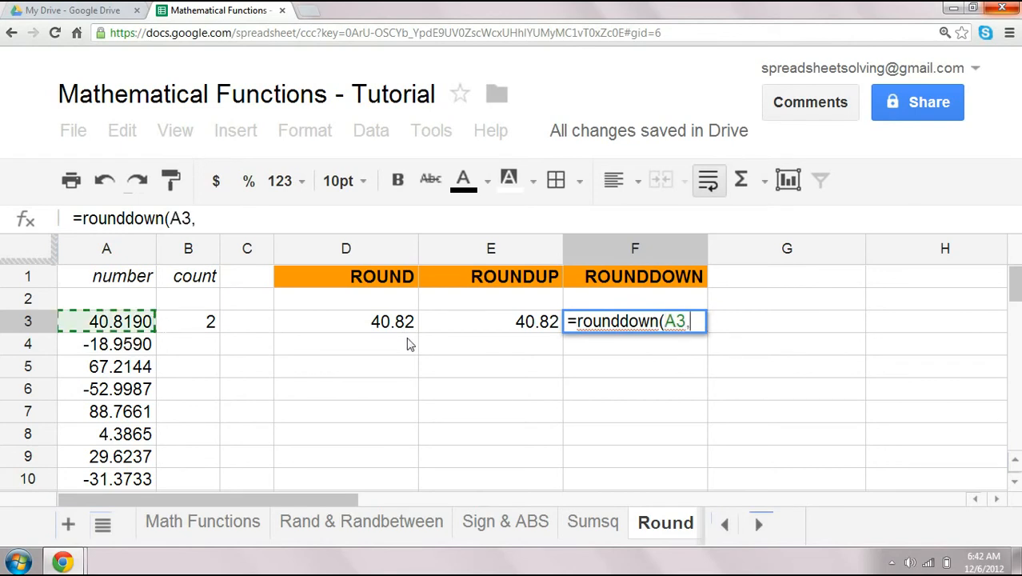
pyautogui.click(202, 330)
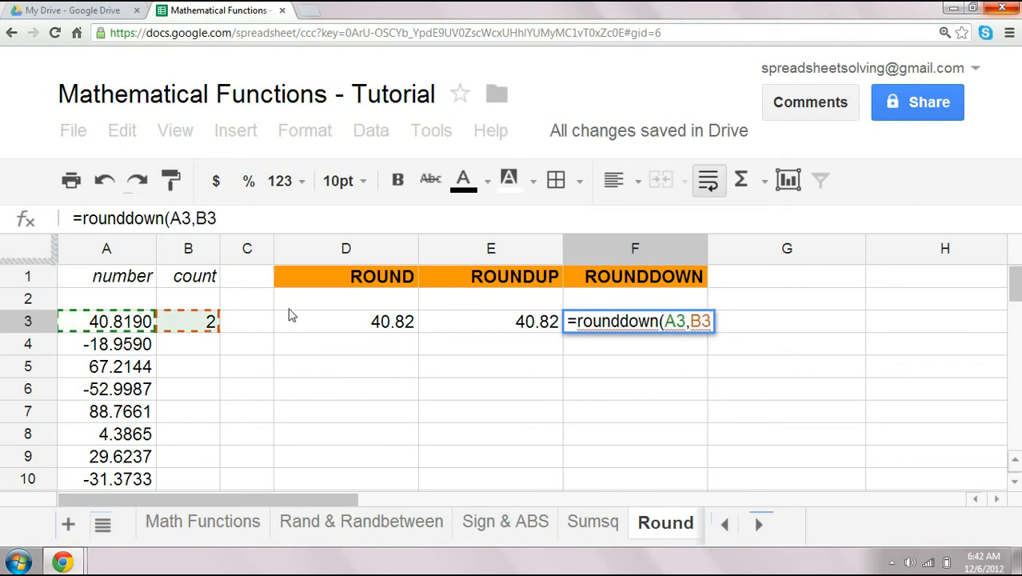
pyautogui.write(')')
pyautogui.press('Return')
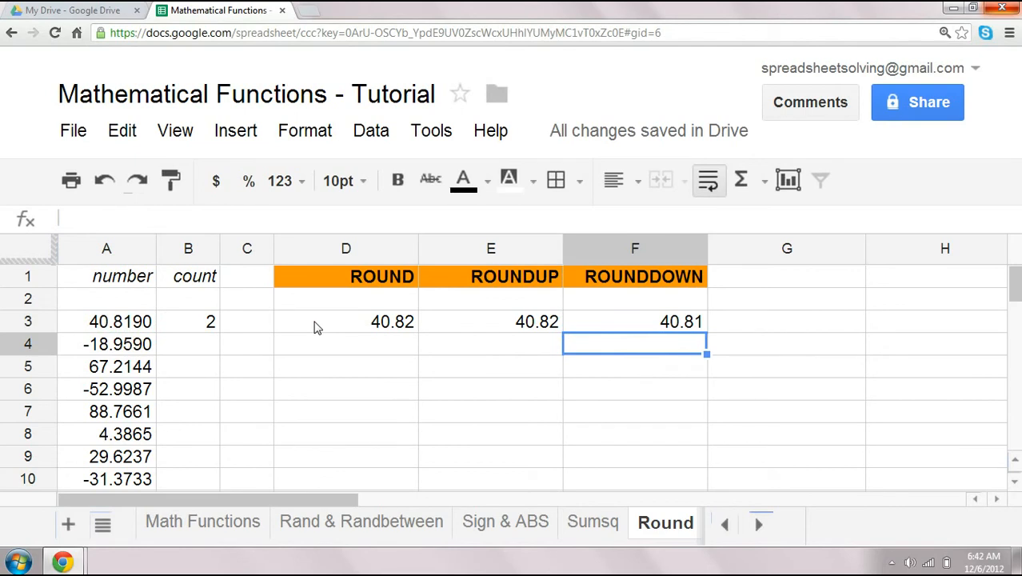
# Enter 2 as the count in cell B4, beside the second number
pyautogui.click(354, 372)
pyautogui.click(210, 344)
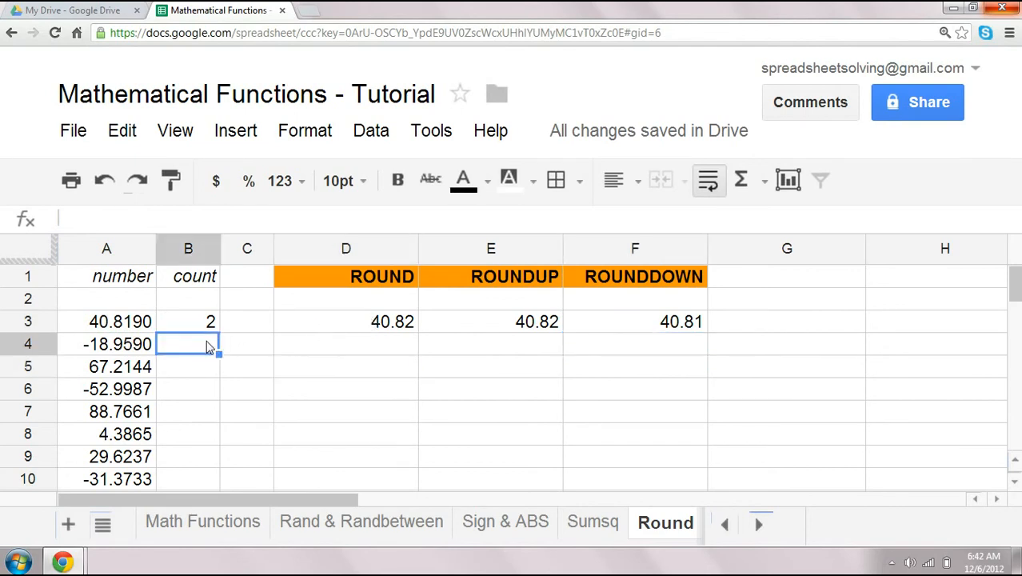
pyautogui.write('2')
pyautogui.click(304, 408)
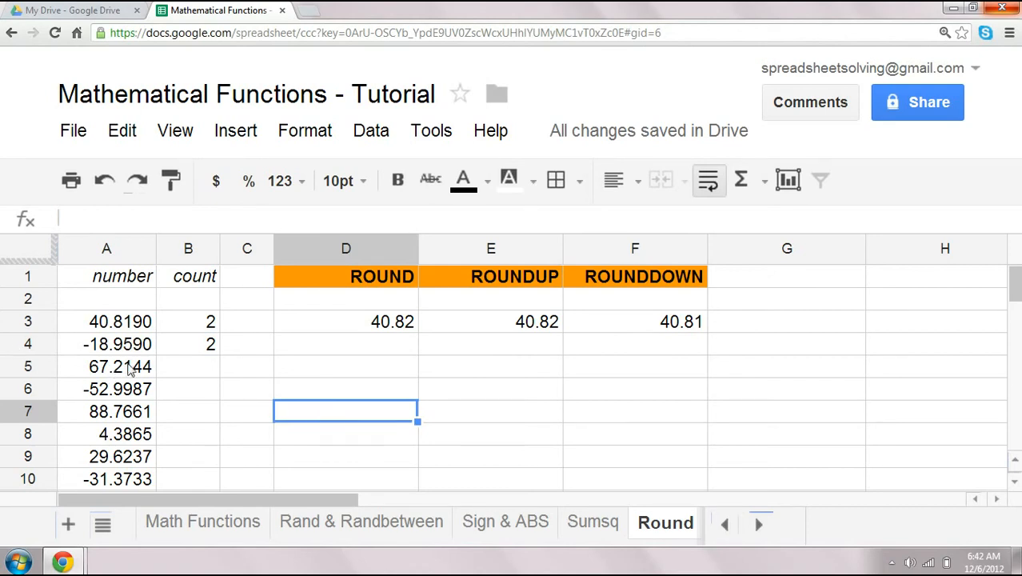
# Copy the three rounding formulas in D3:F3 and paste only the formulas into D4:F4
pyautogui.click(356, 328)
pyautogui.keyDown('shift'); pyautogui.click(666, 328); pyautogui.keyUp('shift')
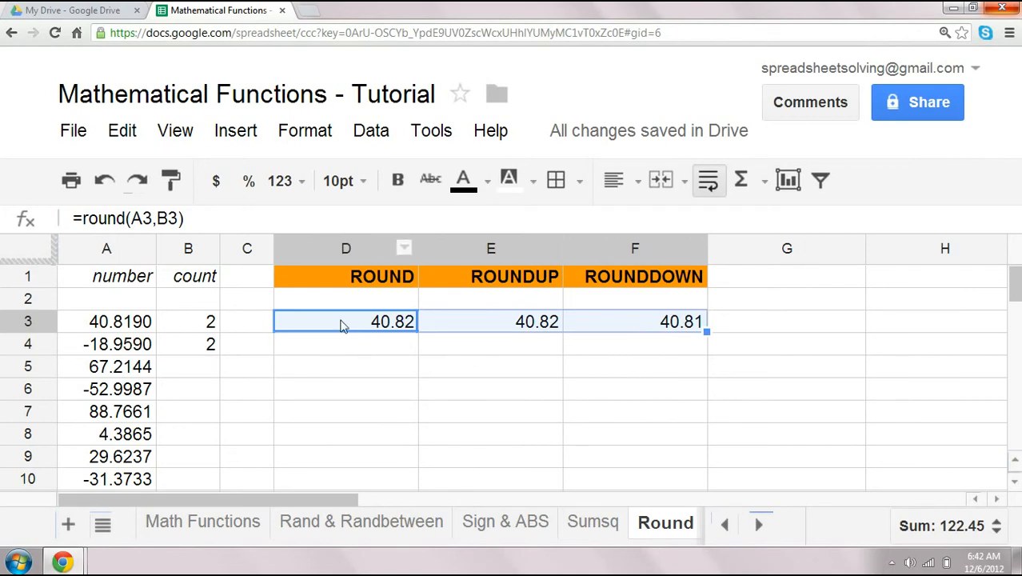
pyautogui.click(121, 133)
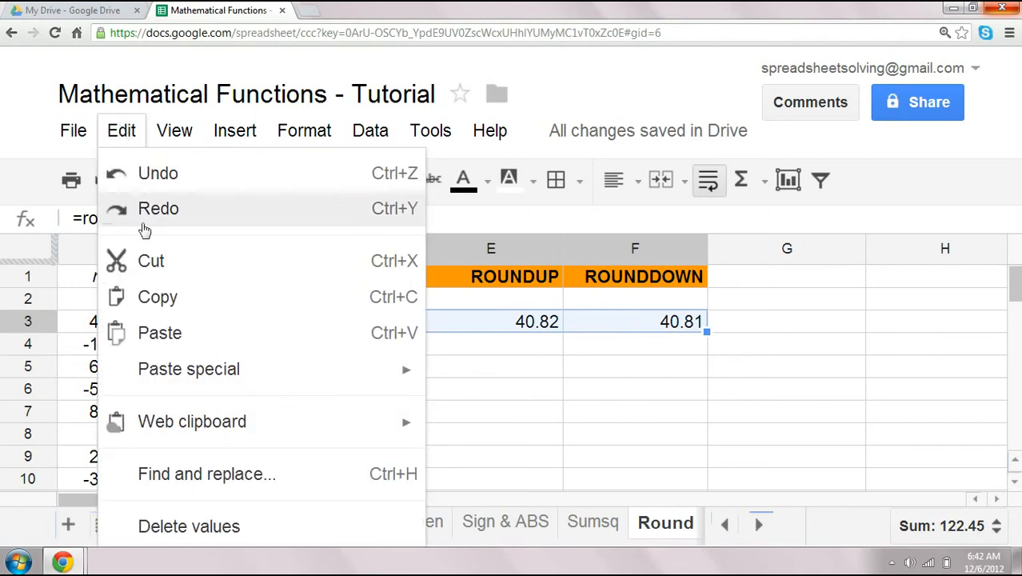
pyautogui.click(159, 296)
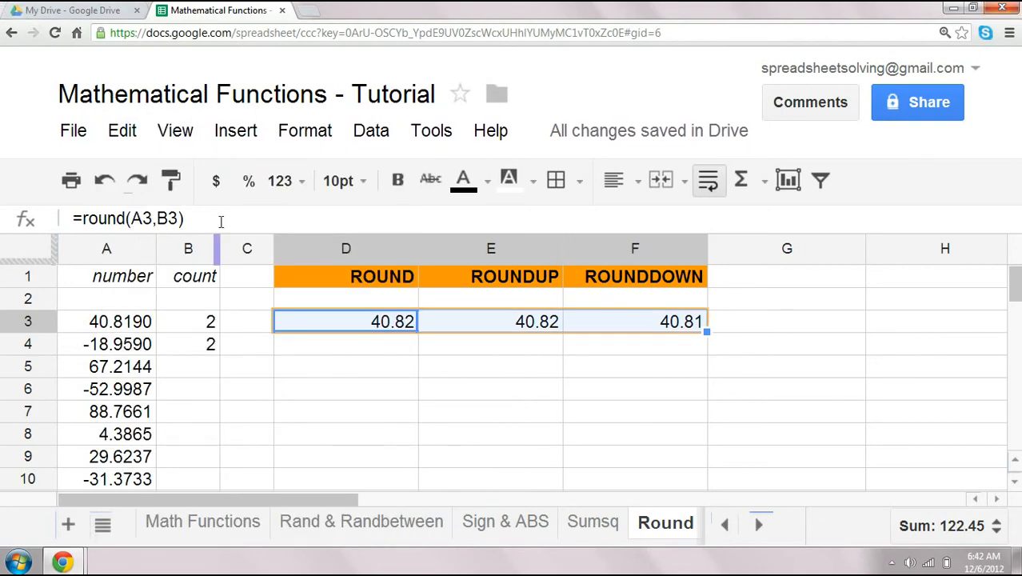
pyautogui.moveTo(304, 353); pyautogui.dragTo(623, 356)
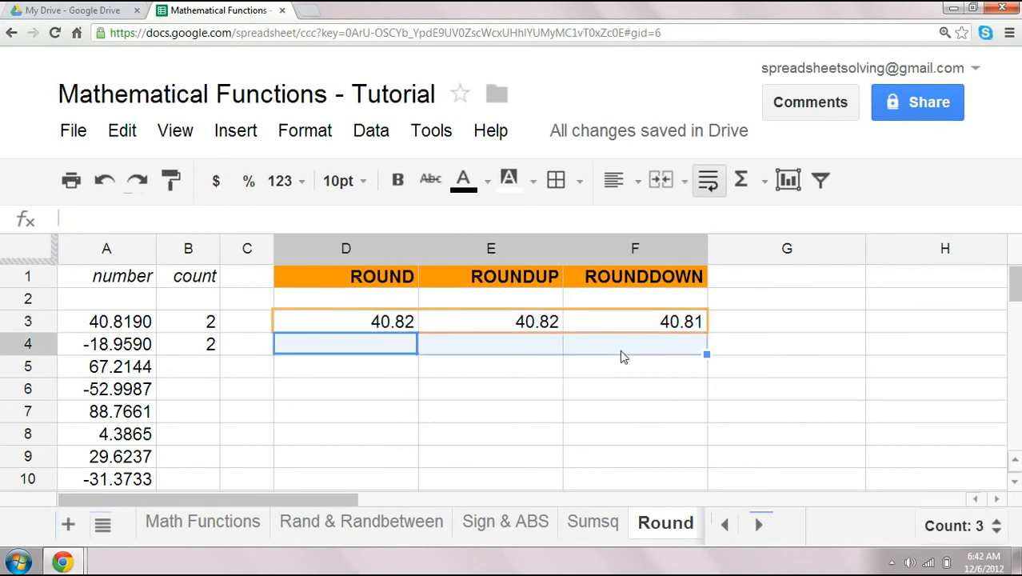
pyautogui.click(139, 140)
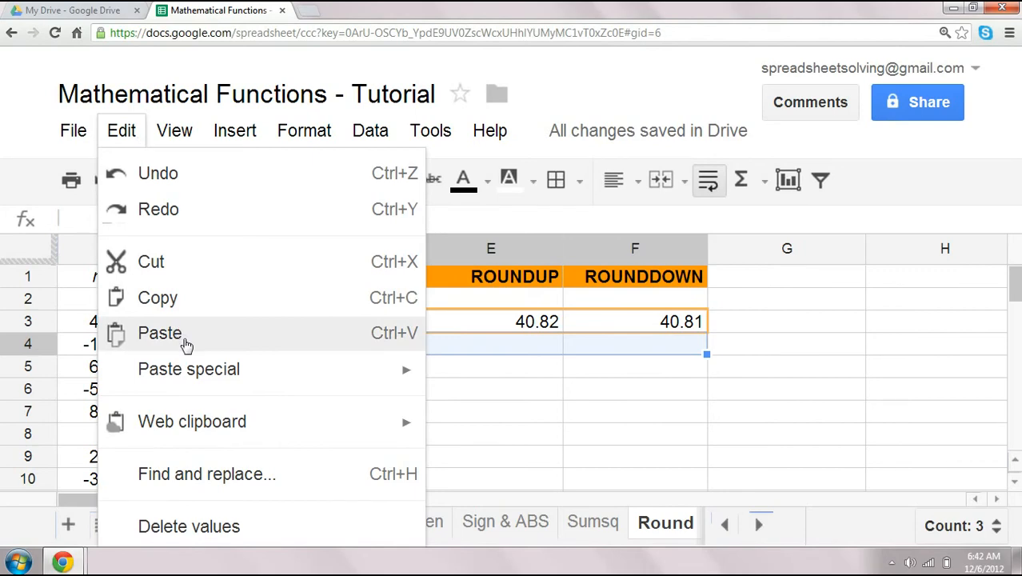
pyautogui.moveTo(202, 374)
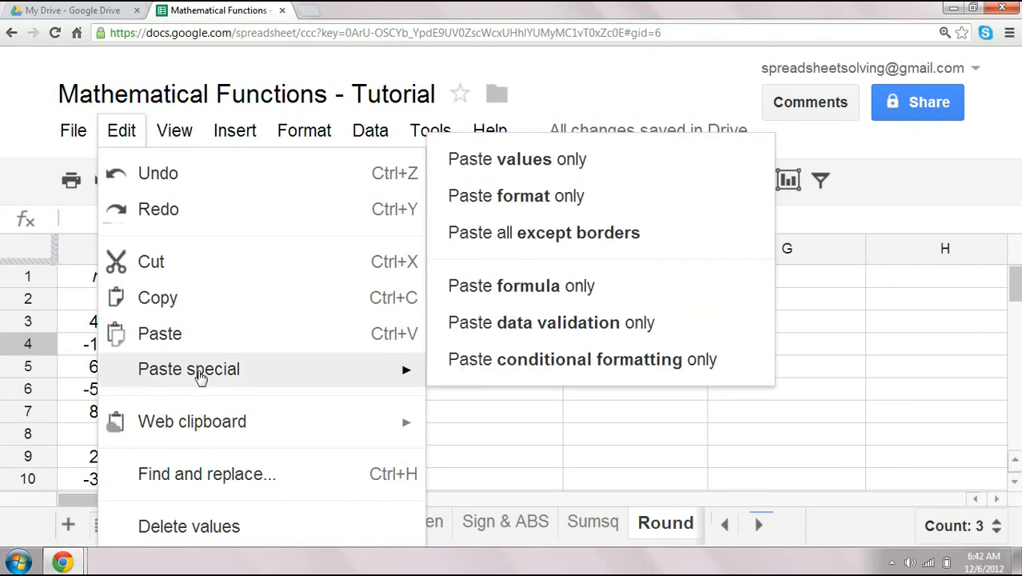
pyautogui.click(528, 286)
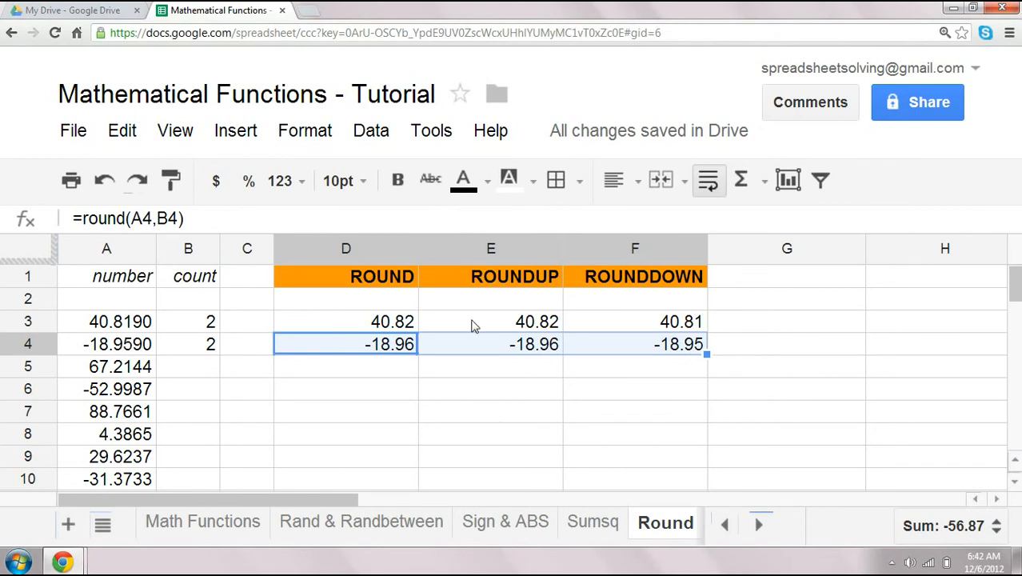
# Compare the rounding formula in D4 with the full unrounded number in A4
pyautogui.click(447, 388)
pyautogui.click(350, 351)
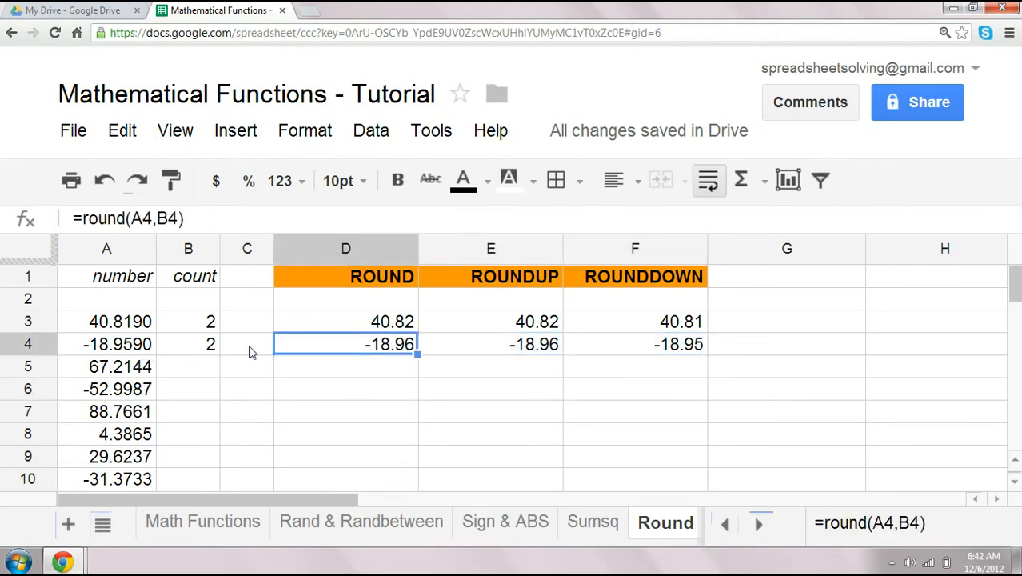
pyautogui.click(138, 350)
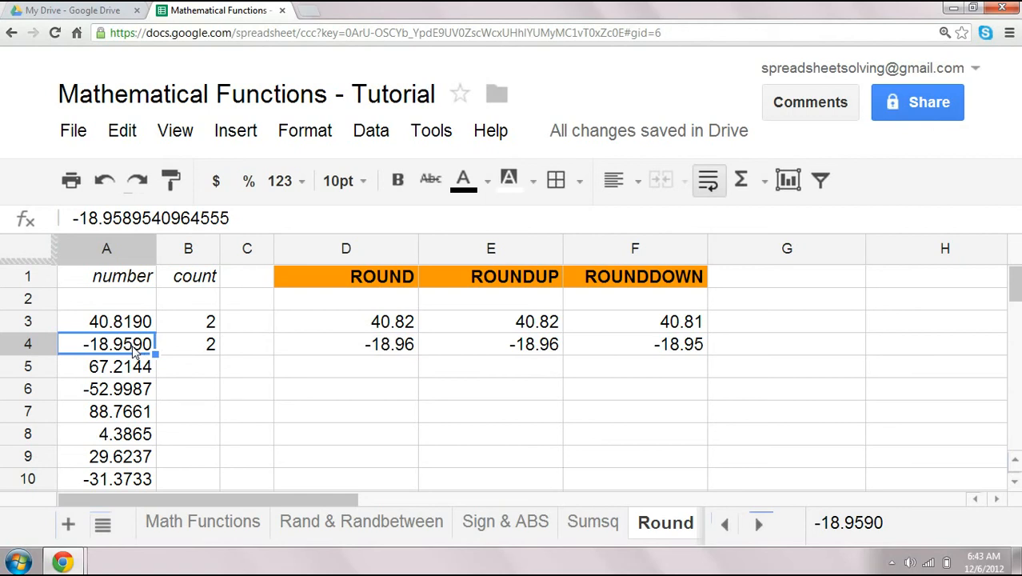
pyautogui.click(383, 353)
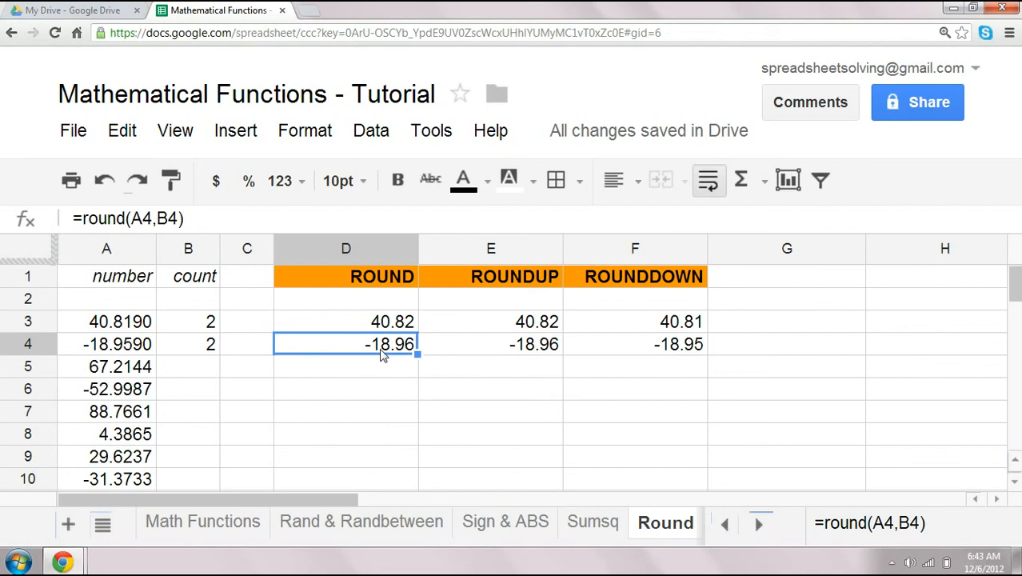
# Enter 0 as the count in cell B5, beside the third number
pyautogui.click(207, 370)
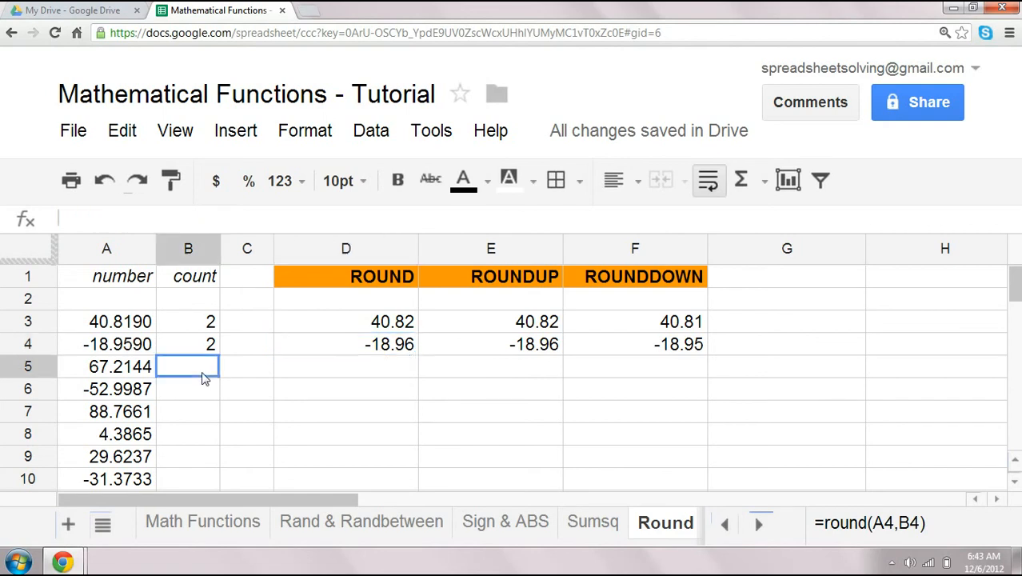
pyautogui.write('0')
pyautogui.press('Return')
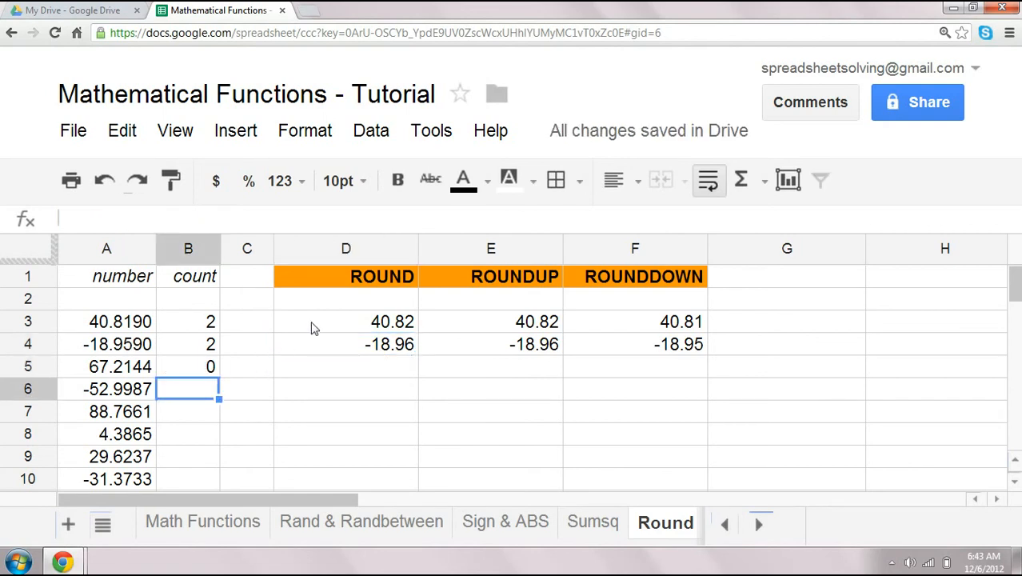
pyautogui.click(337, 369)
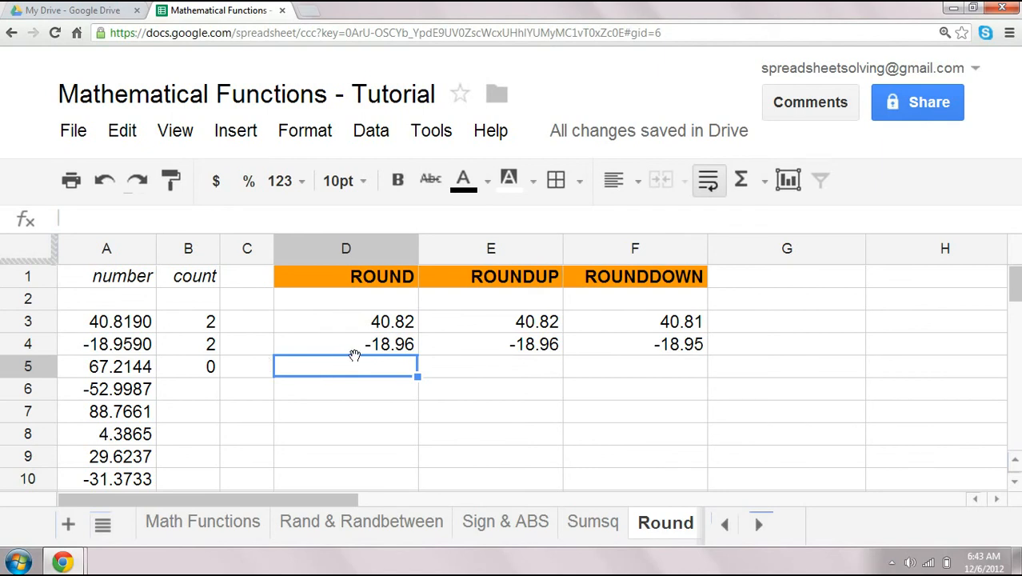
pyautogui.write('=')
pyautogui.press('Escape')
# Copy the rounding formulas from D4:F4 and paste them into D5:F5
pyautogui.click(374, 349)
pyautogui.moveTo(374, 349); pyautogui.dragTo(649, 354)
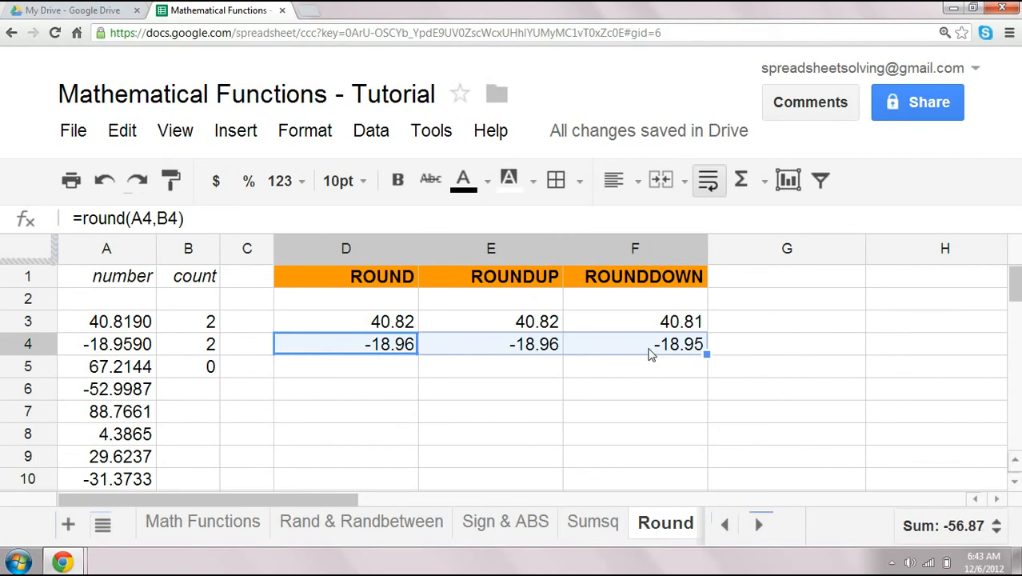
pyautogui.click(122, 131)
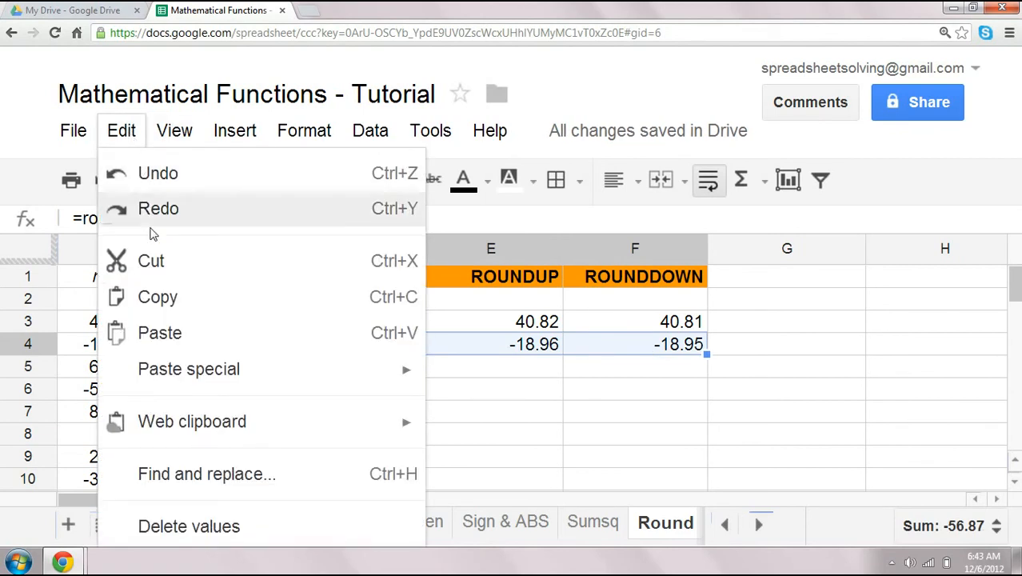
pyautogui.click(154, 297)
pyautogui.moveTo(346, 370); pyautogui.dragTo(650, 372)
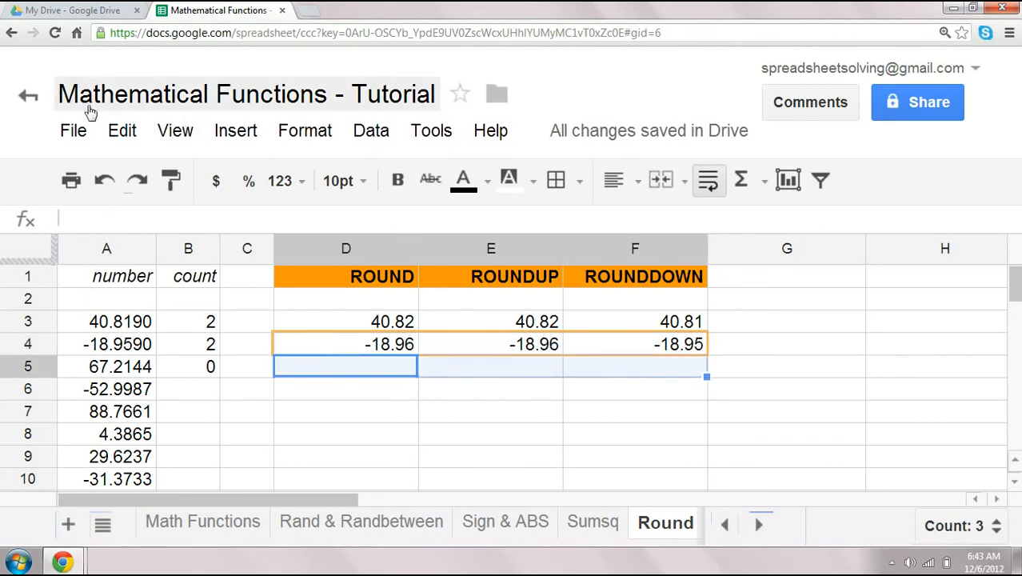
pyautogui.click(117, 128)
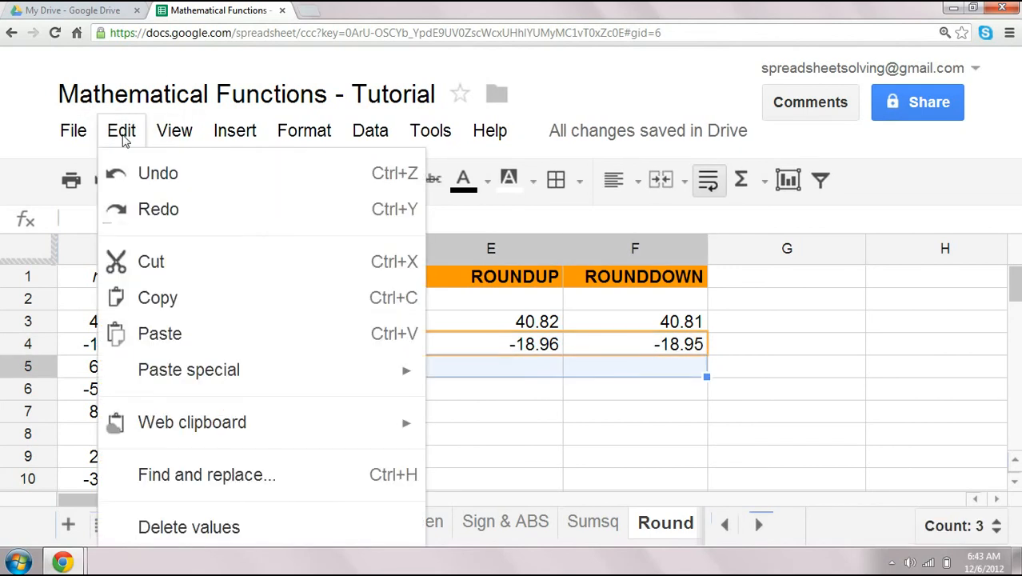
pyautogui.click(160, 333)
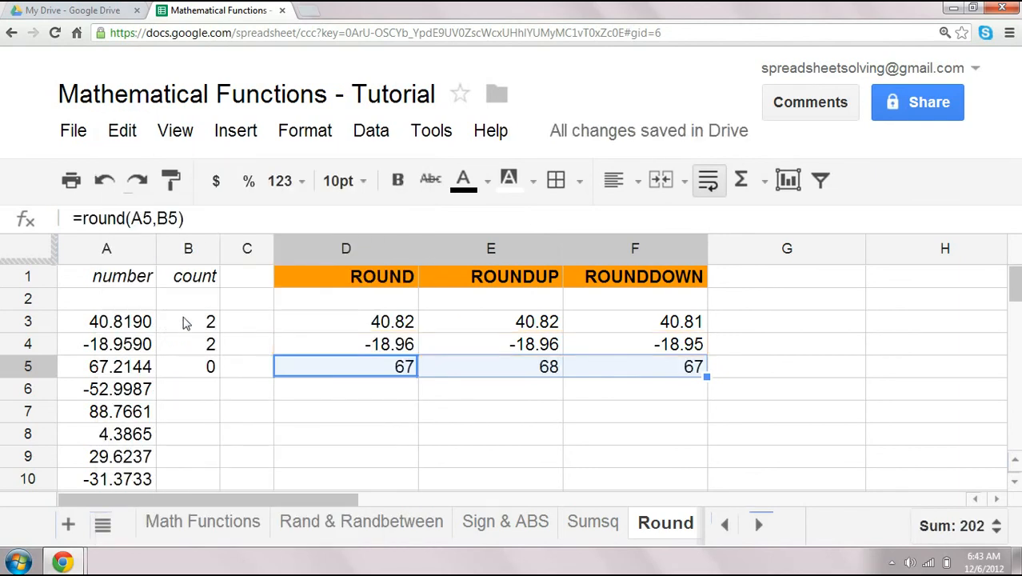
# Review the ROUND, ROUNDUP and ROUNDDOWN results in row 5 against the count in B5
pyautogui.click(400, 393)
pyautogui.moveTo(396, 368); pyautogui.dragTo(617, 376)
pyautogui.click(214, 373)
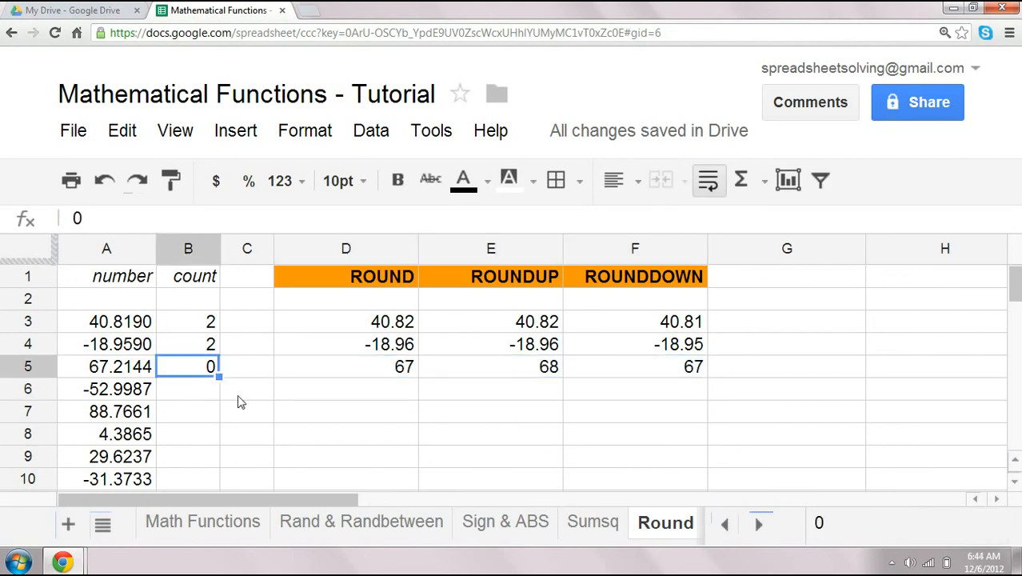
pyautogui.click(393, 395)
pyautogui.click(399, 368)
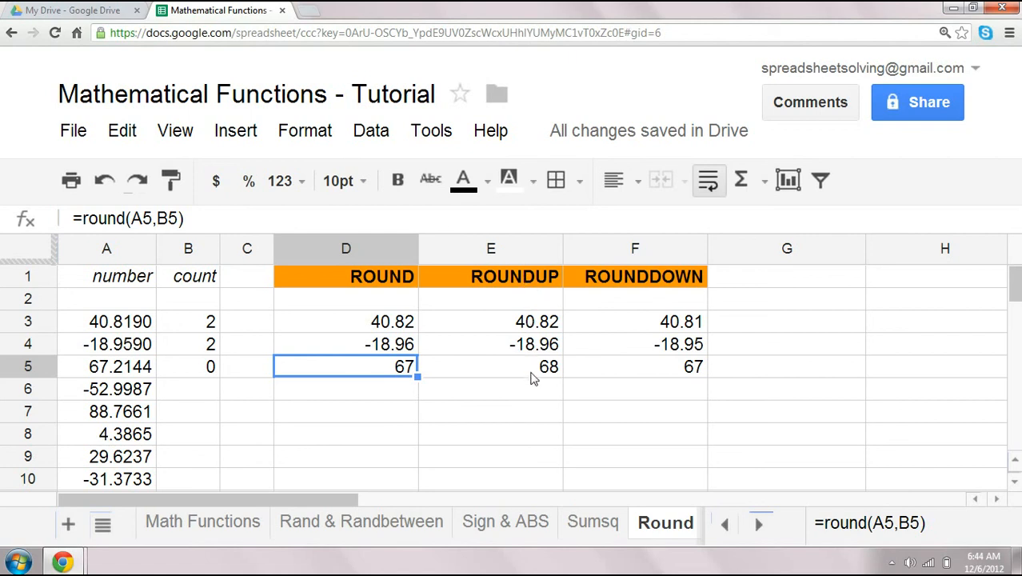
pyautogui.click(792, 280)
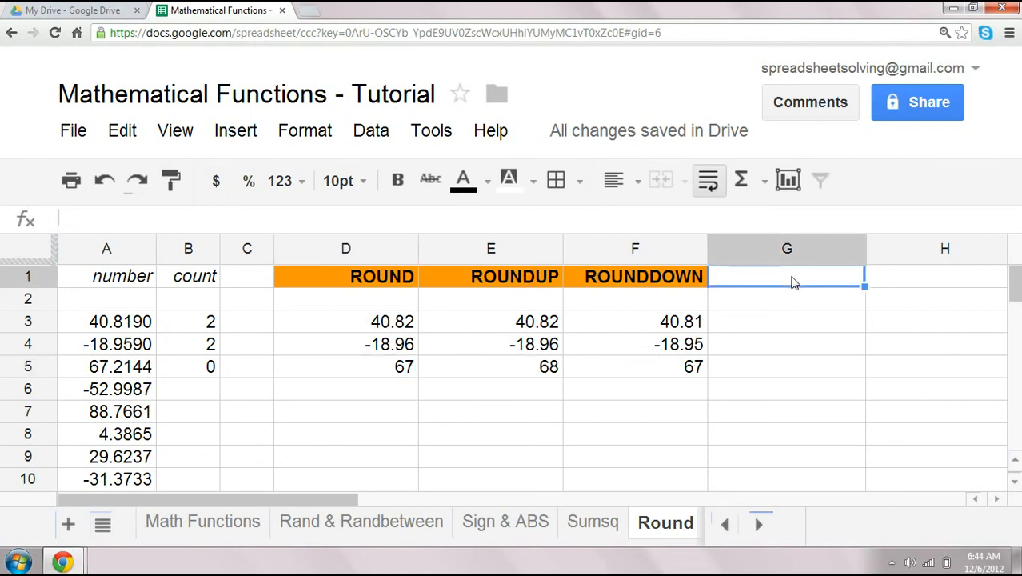